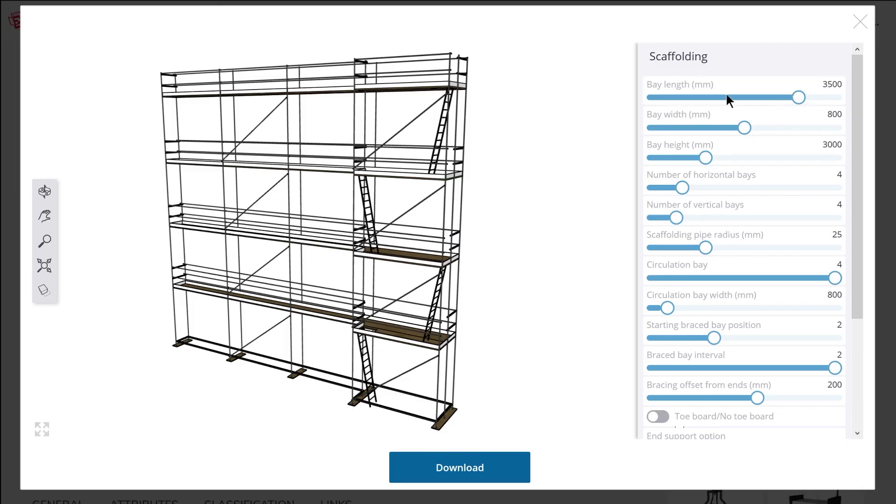
# Adjust the scaffolding bay length and width, and increase the horizontal bays to 8
pyautogui.click(736, 97)
pyautogui.moveTo(743, 127); pyautogui.dragTo(832, 128)
pyautogui.moveTo(702, 157); pyautogui.dragTo(738, 157)
pyautogui.moveTo(682, 188); pyautogui.dragTo(770, 189)
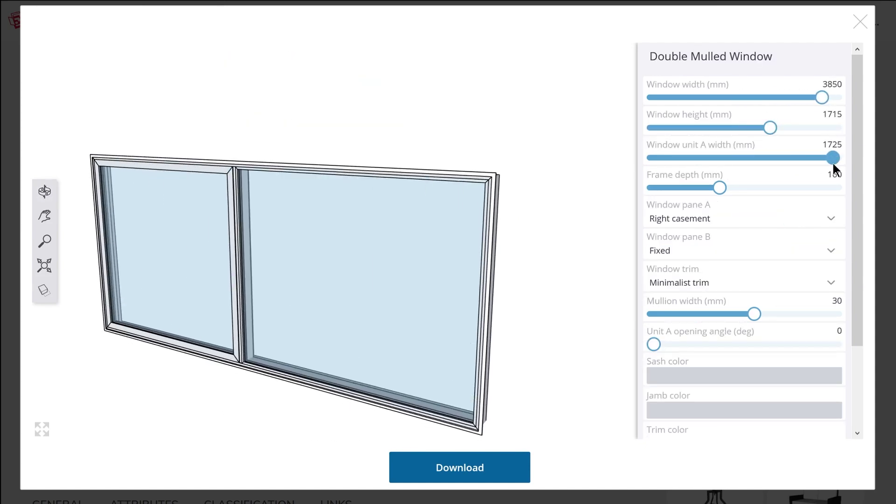
# Widen window unit A to 1740 and set a 152 mm frame depth, with pane A Fixed and pane B a left casement
pyautogui.moveTo(833, 161); pyautogui.dragTo(835, 159)
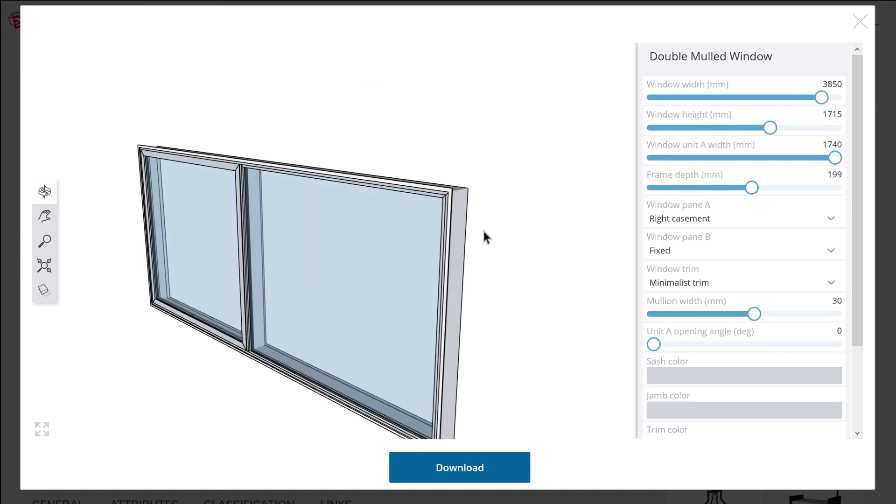
pyautogui.moveTo(719, 187); pyautogui.dragTo(691, 192)
pyautogui.click(713, 235)
pyautogui.click(742, 249)
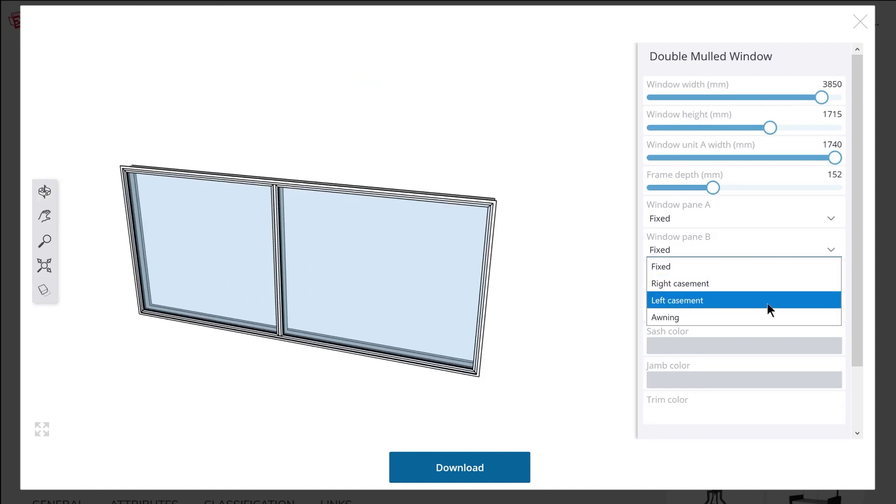
pyautogui.click(714, 302)
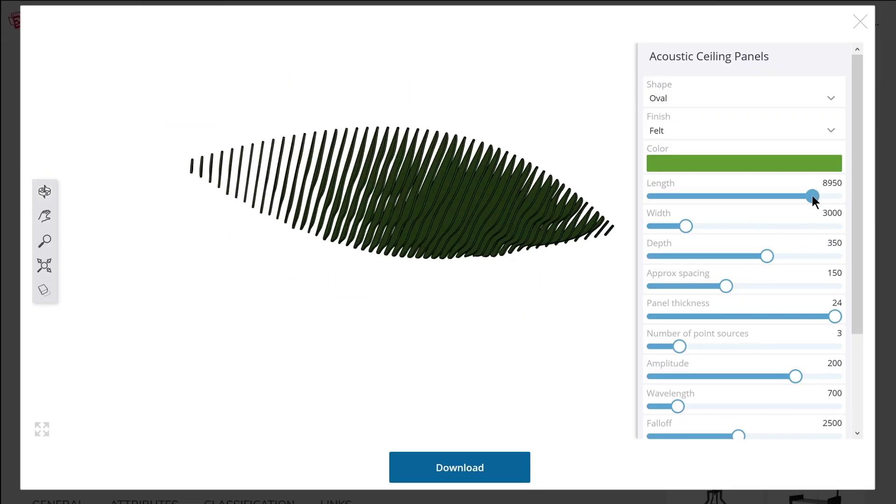
# Reshape the ceiling panels to width 4250 and length 3400, with wider spacing and 2 point sources
pyautogui.moveTo(686, 225); pyautogui.dragTo(712, 225)
pyautogui.click(694, 196)
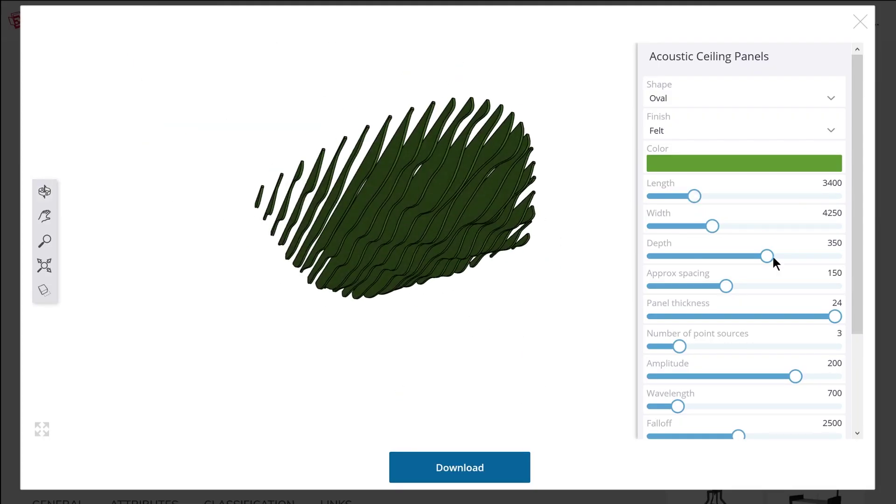
pyautogui.moveTo(719, 286); pyautogui.dragTo(798, 286)
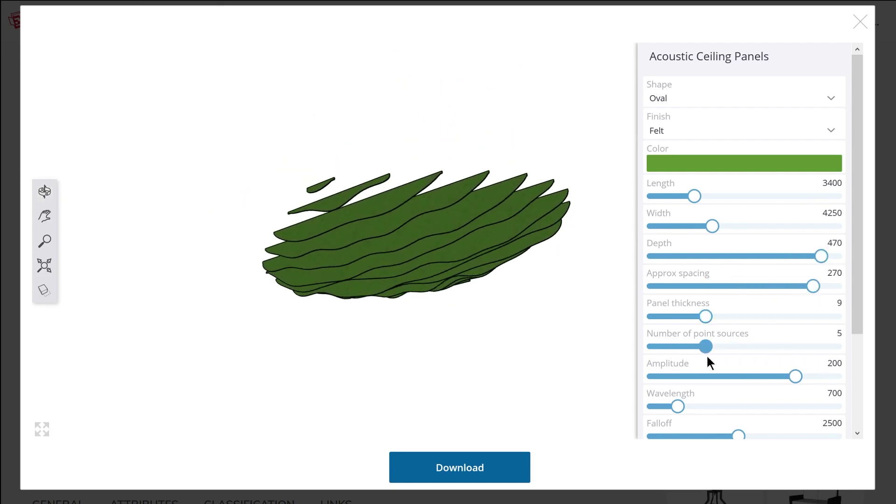
pyautogui.moveTo(707, 357); pyautogui.dragTo(742, 346)
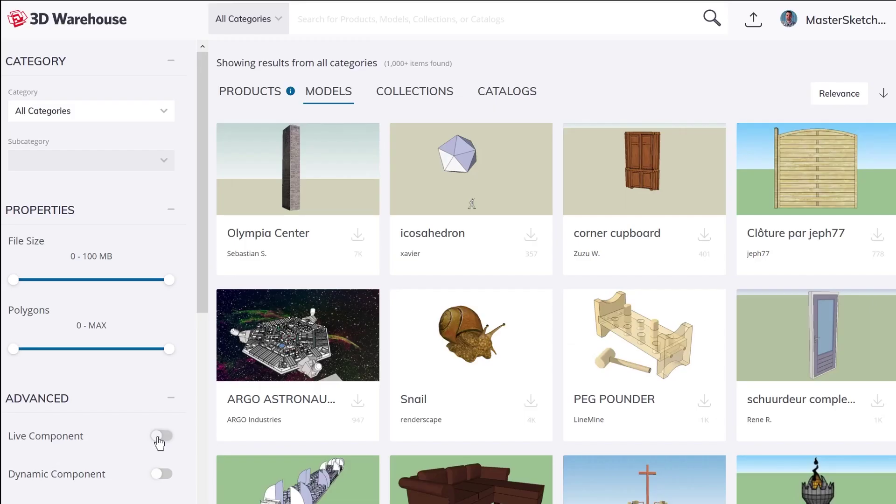
# Filter the search results to Live Components only and scroll through them
pyautogui.click(160, 436)
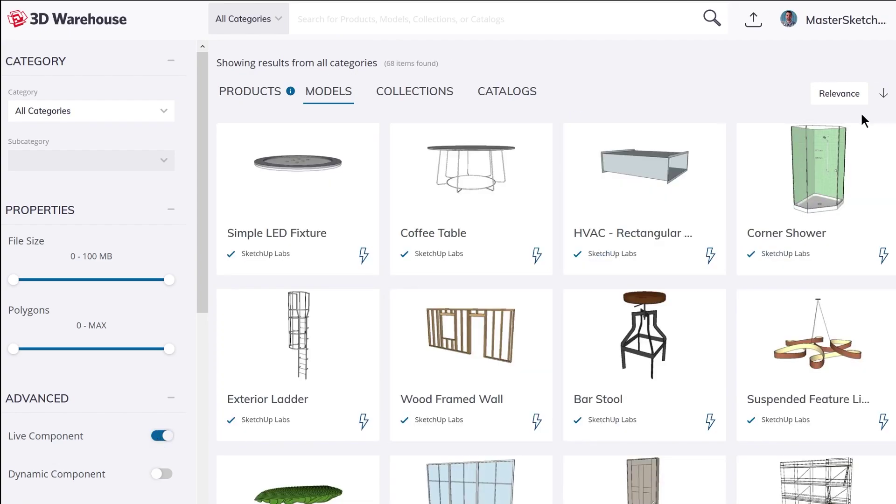
pyautogui.moveTo(864, 120); pyautogui.dragTo(872, 484)
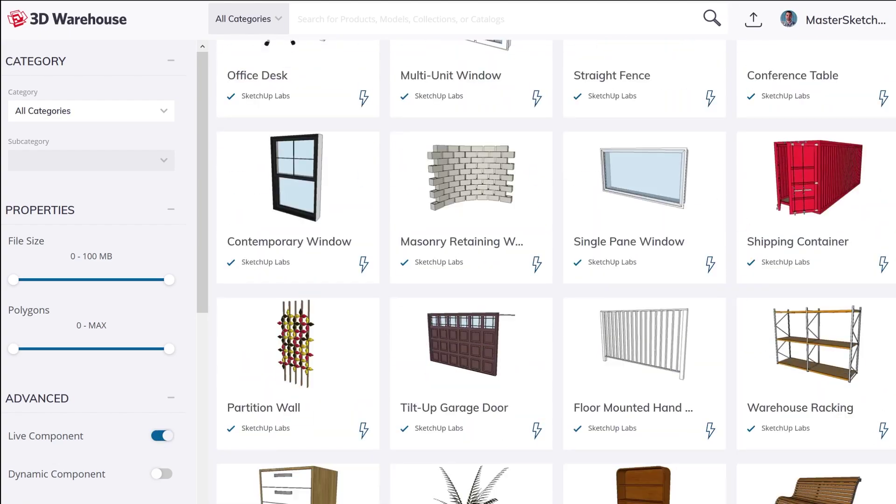
pyautogui.scroll(-10, 556, 271)
# Open the Interior Partition configurator and set it to 1165 mm long, 2030 mm high, 360 mm frame, 17% pattern scale
pyautogui.click(651, 363)
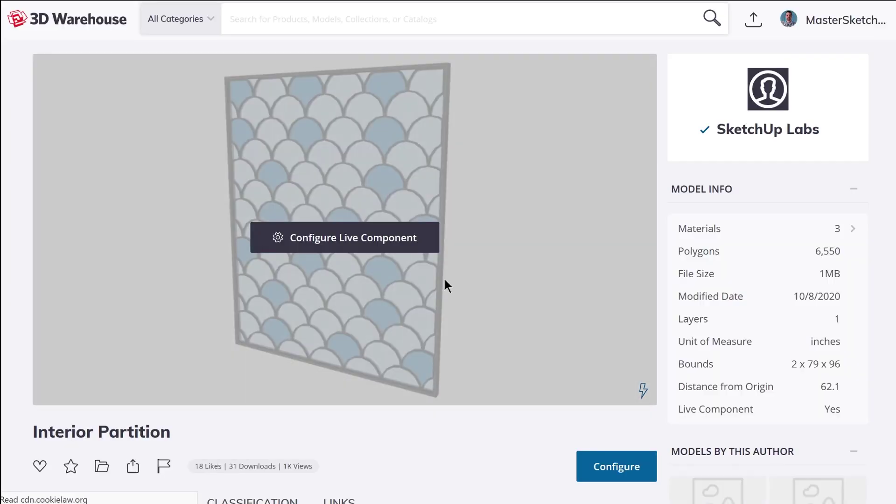
pyautogui.click(422, 239)
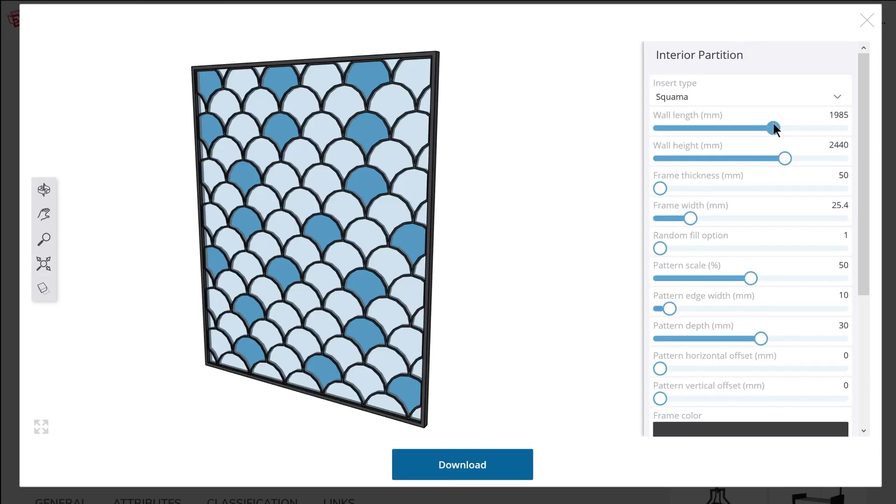
pyautogui.moveTo(771, 128); pyautogui.dragTo(718, 128)
pyautogui.moveTo(782, 158); pyautogui.dragTo(744, 158)
pyautogui.moveTo(688, 218); pyautogui.dragTo(776, 218)
pyautogui.moveTo(657, 188); pyautogui.dragTo(718, 188)
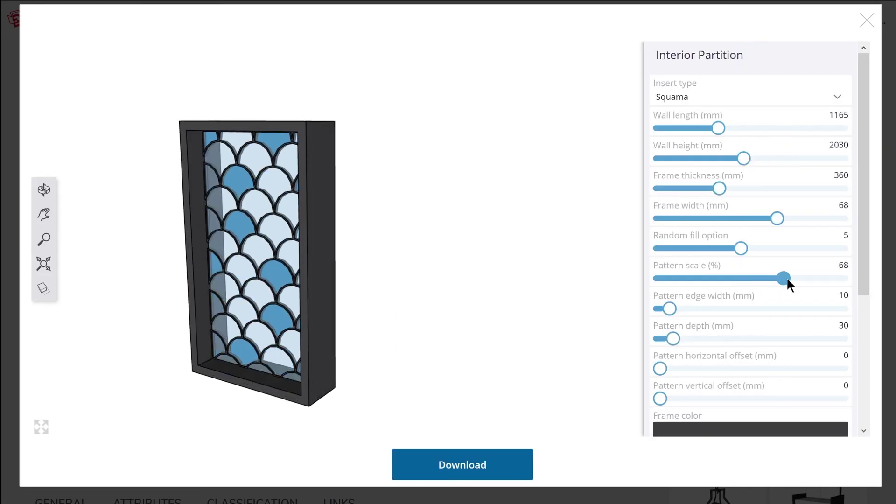
pyautogui.moveTo(785, 278); pyautogui.dragTo(691, 279)
# Change the partition's random fill colour to green
pyautogui.scroll(-4, 752, 316)
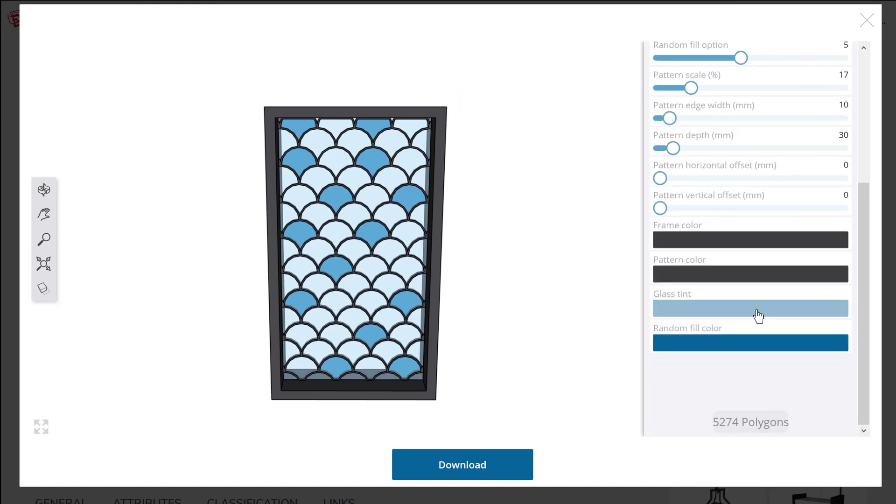
pyautogui.click(750, 343)
pyautogui.click(754, 261)
pyautogui.click(707, 371)
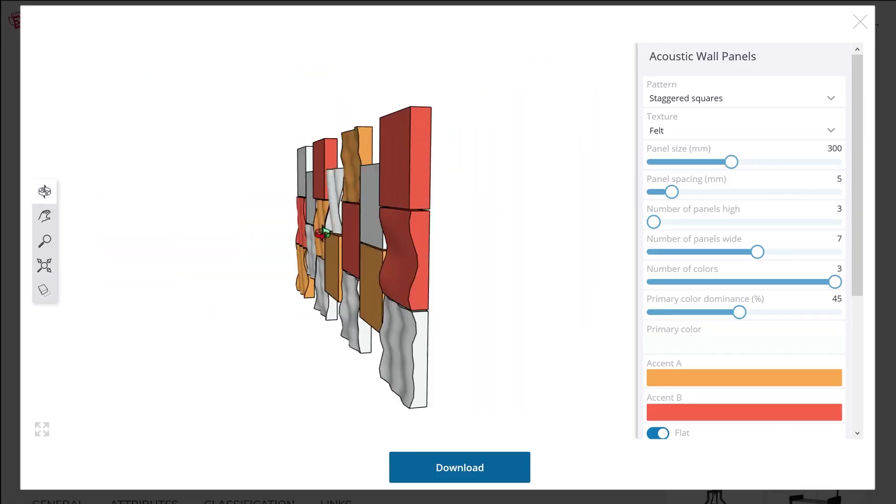
# Try Square grid and Diamond grid, then set the pattern to Staggered squares with Canvas texture
pyautogui.click(742, 97)
pyautogui.click(671, 113)
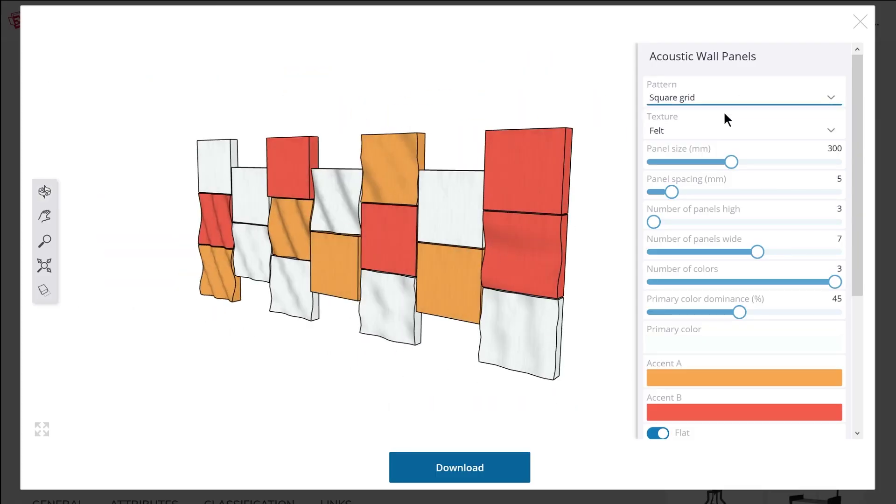
pyautogui.click(742, 97)
pyautogui.click(676, 131)
pyautogui.click(727, 97)
pyautogui.click(727, 147)
pyautogui.click(728, 130)
pyautogui.click(763, 162)
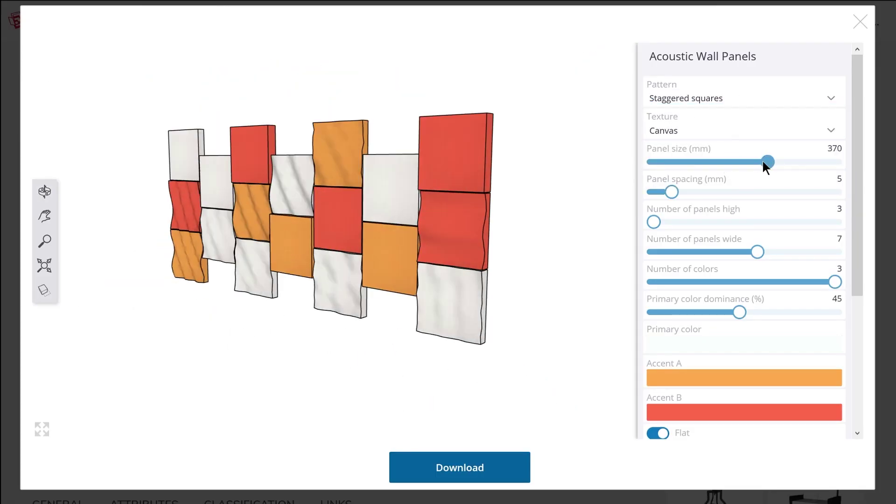
# Make the acoustic wall 6 panels high and 9 panels wide
pyautogui.moveTo(659, 222); pyautogui.dragTo(784, 222)
pyautogui.click(760, 222)
pyautogui.click(805, 252)
pyautogui.click(719, 222)
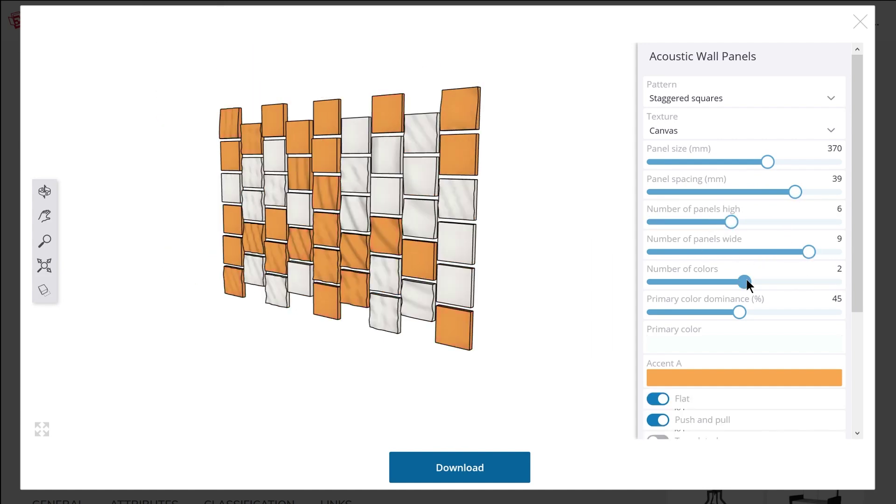
# Turn off the Push and pull finish and bring up the Bar Stool's seat style choices
pyautogui.scroll(-3, 727, 299)
pyautogui.click(658, 273)
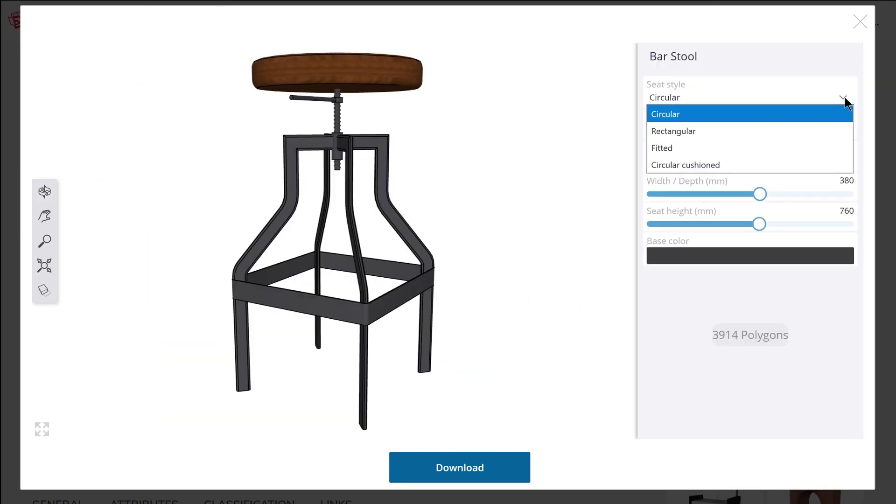
pyautogui.click(793, 130)
# Give the Bar Stool a rectangular Fitted seat and a pedestal base
pyautogui.click(769, 96)
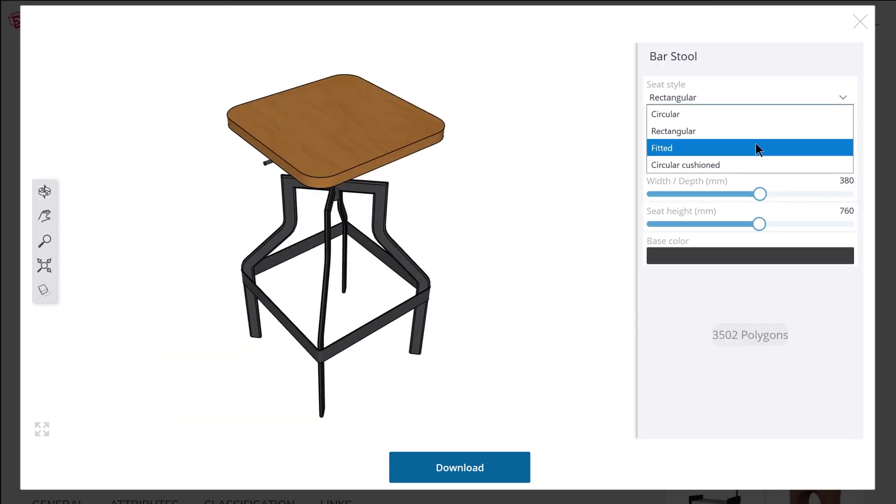
pyautogui.click(755, 146)
pyautogui.click(803, 98)
pyautogui.click(793, 131)
pyautogui.click(790, 151)
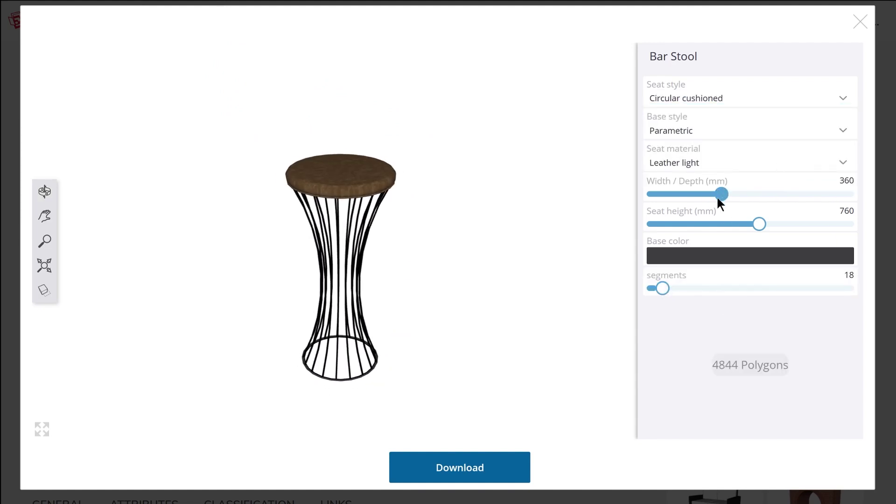
pyautogui.click(793, 131)
# Try a Straight edge tub profile, then switch to Inbuilt curved inside
pyautogui.click(746, 154)
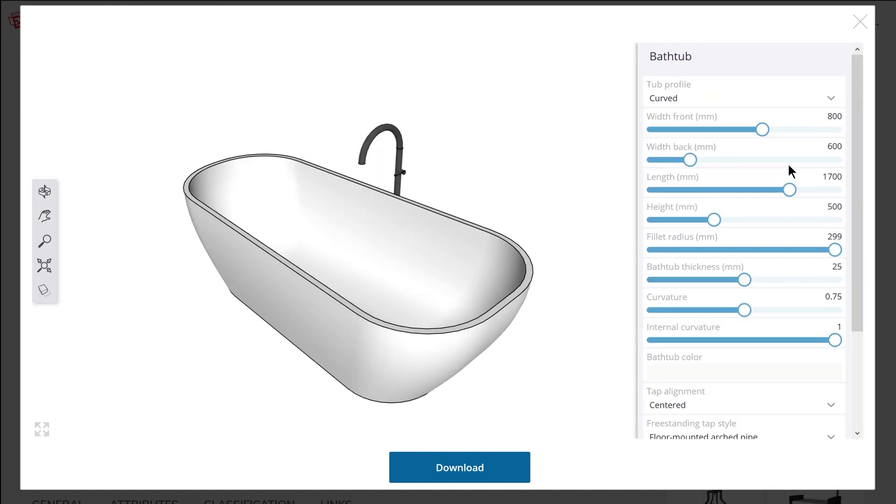
pyautogui.click(784, 98)
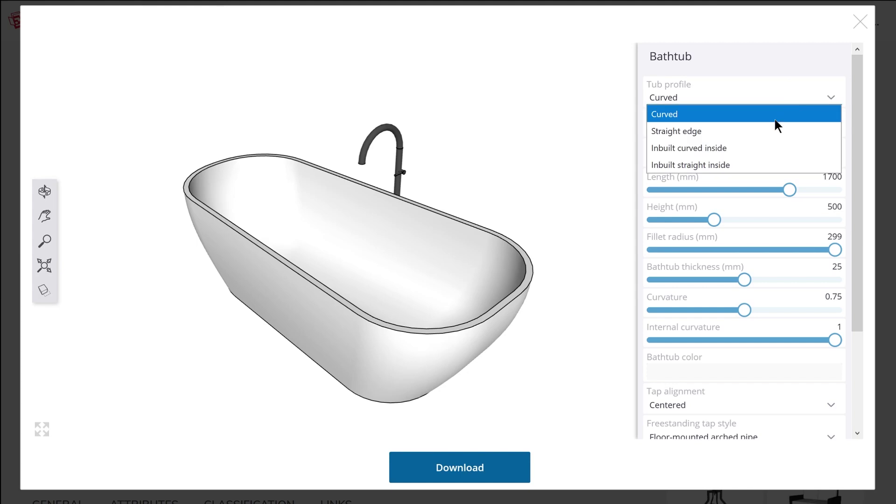
pyautogui.click(774, 130)
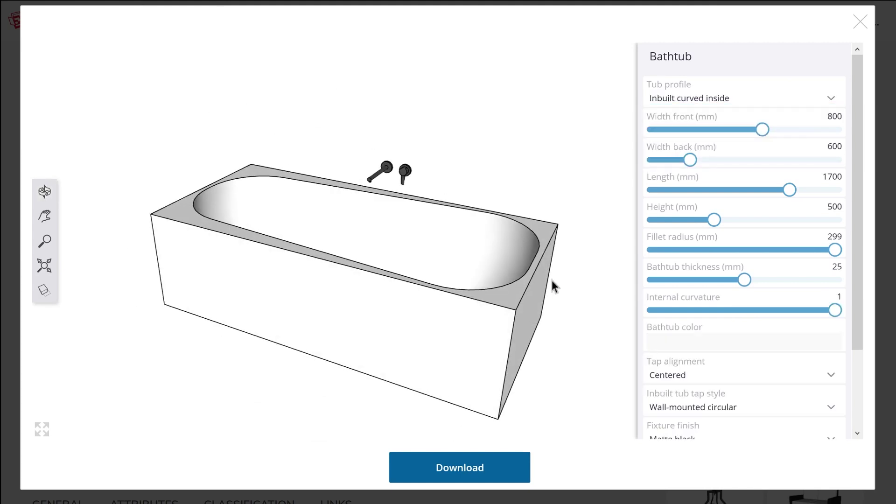
# Resize the tub: wider front, adjusted back, length 1228, height, 0.67 curvature, fillet radius 316
pyautogui.moveTo(771, 127); pyautogui.dragTo(797, 130)
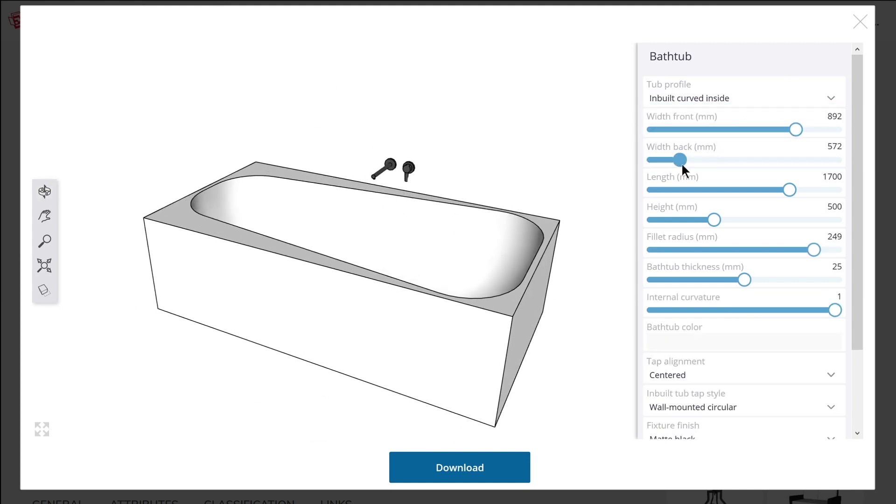
pyautogui.moveTo(681, 163); pyautogui.dragTo(749, 189)
pyautogui.click(715, 189)
pyautogui.moveTo(712, 219); pyautogui.dragTo(674, 220)
pyautogui.moveTo(786, 249); pyautogui.dragTo(709, 254)
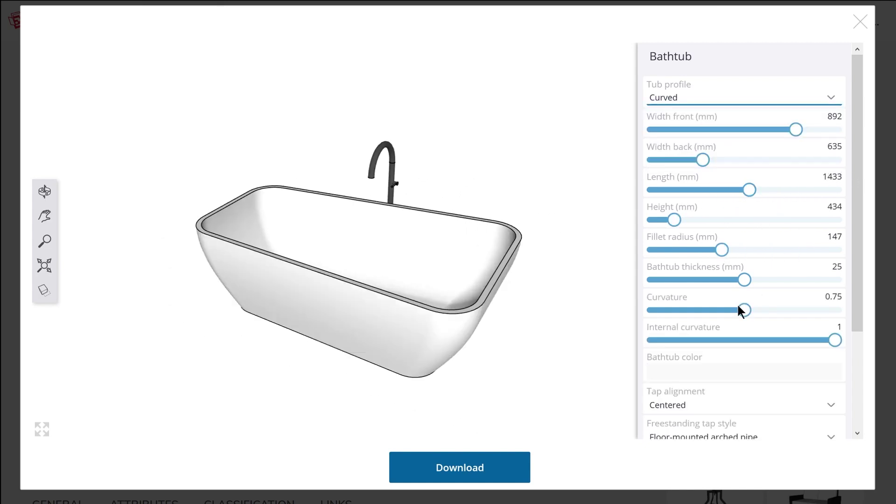
pyautogui.moveTo(739, 309); pyautogui.dragTo(685, 312)
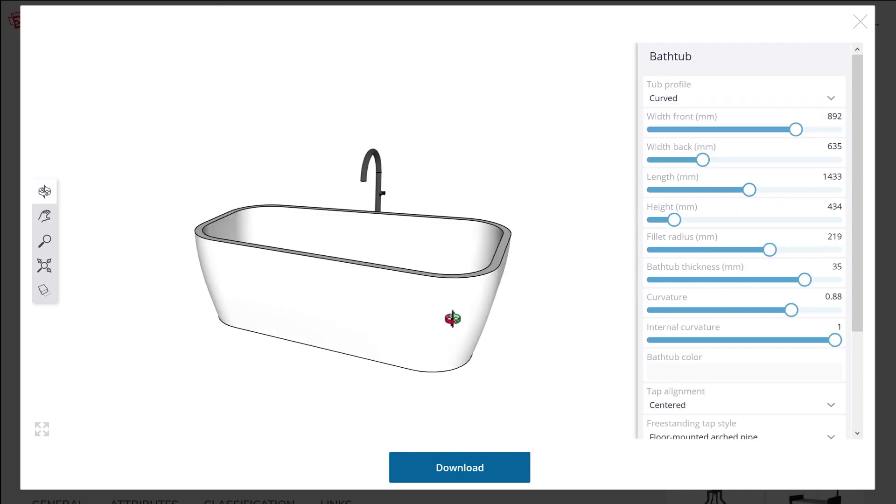
pyautogui.moveTo(769, 250); pyautogui.dragTo(813, 247)
# Set the freestanding tap to Wall-mounted rectangular with a Chrome fixture finish
pyautogui.scroll(-3, 803, 261)
pyautogui.click(793, 281)
pyautogui.click(774, 314)
pyautogui.click(774, 313)
pyautogui.click(759, 330)
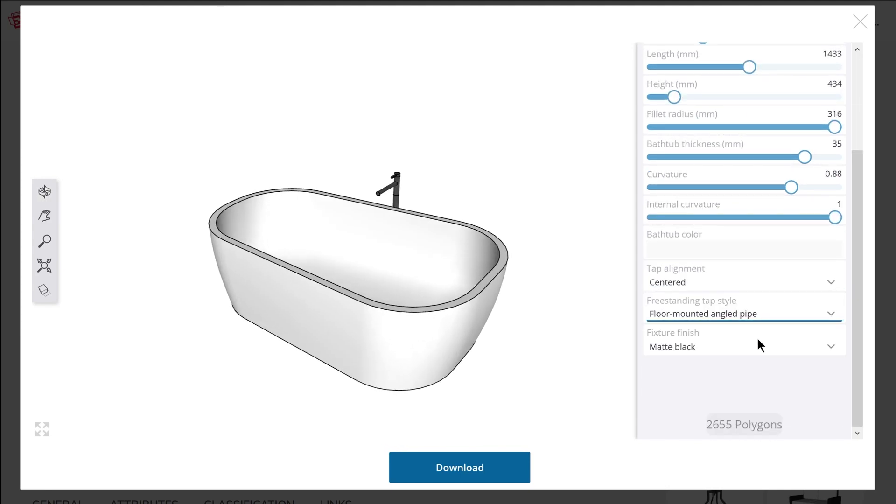
pyautogui.click(756, 404)
pyautogui.click(729, 345)
pyautogui.click(687, 438)
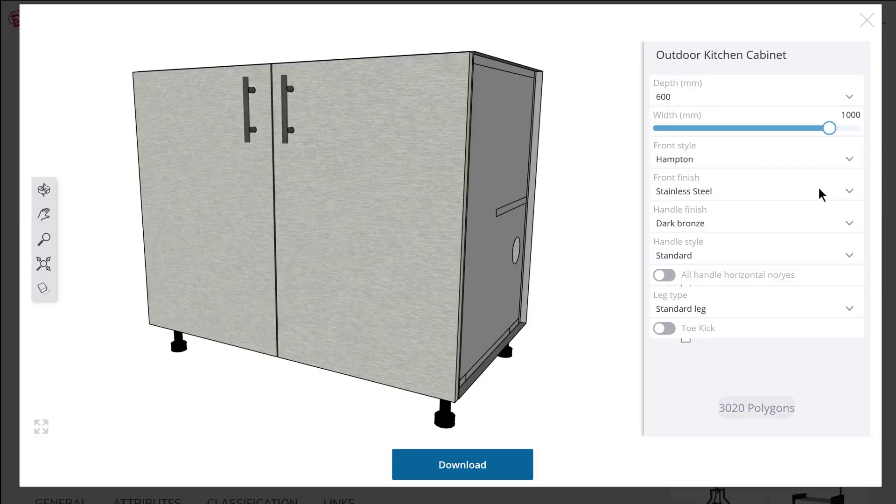
# Give the cabinet fronts an American Maple finish, then switch the front finish to Trilium
pyautogui.click(818, 189)
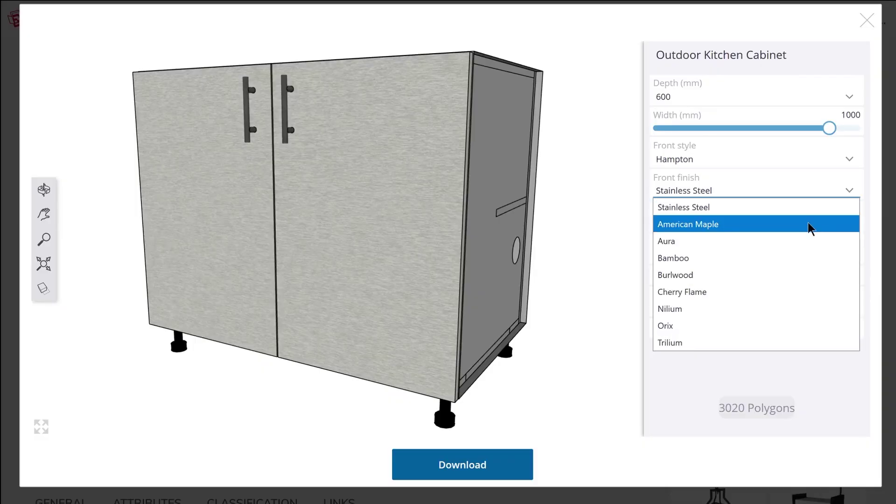
pyautogui.click(808, 223)
pyautogui.click(820, 189)
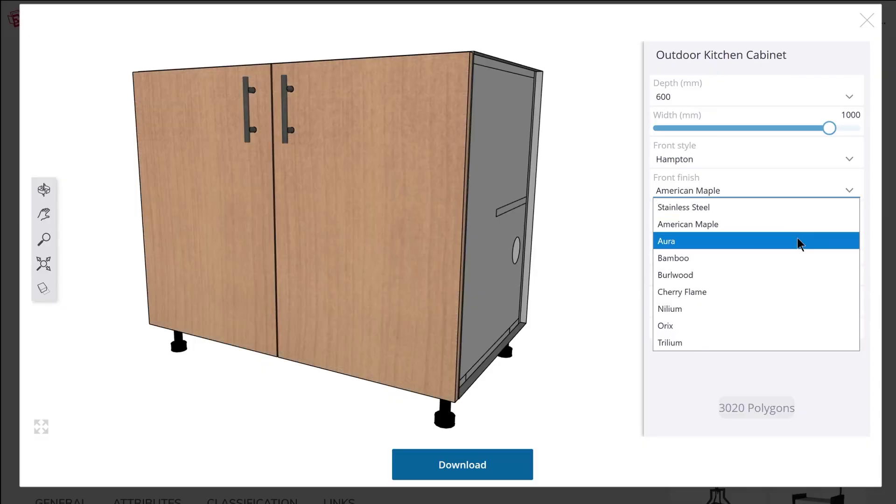
pyautogui.click(794, 257)
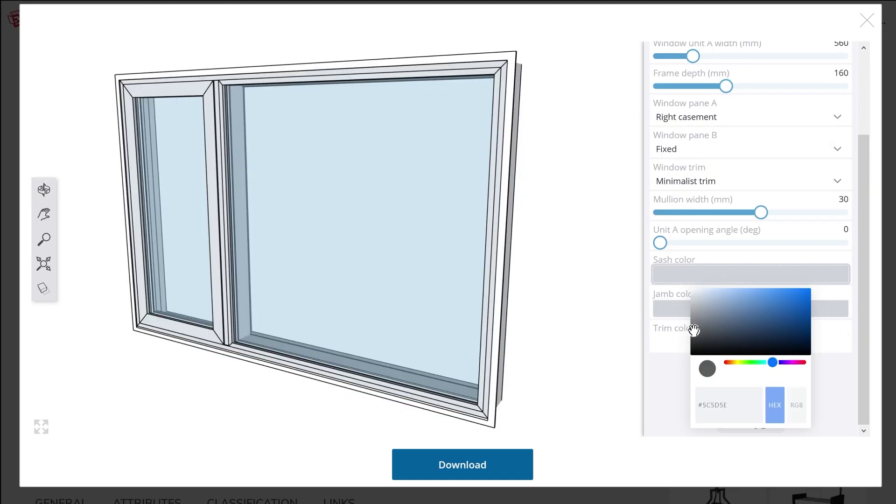
# Make the window sash and jamb dark grey and the trim reddish #7E6363
pyautogui.click(671, 308)
pyautogui.click(691, 345)
pyautogui.click(716, 223)
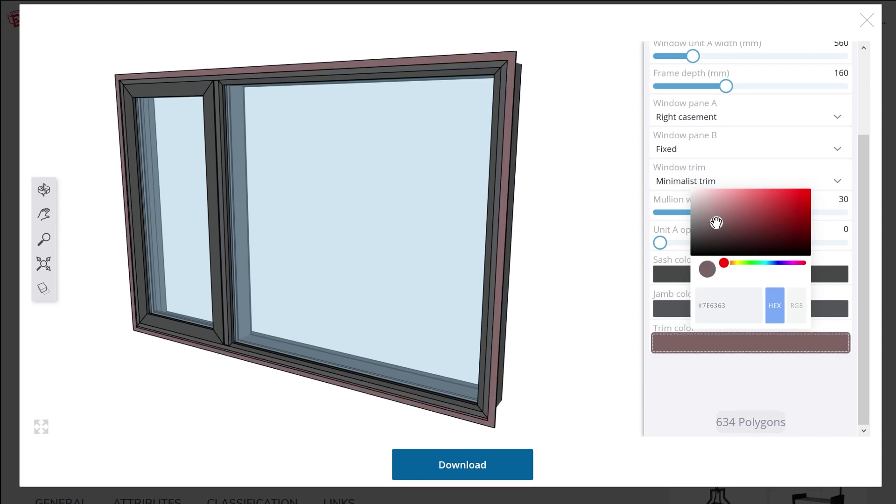
pyautogui.moveTo(420, 245); pyautogui.dragTo(460, 250)
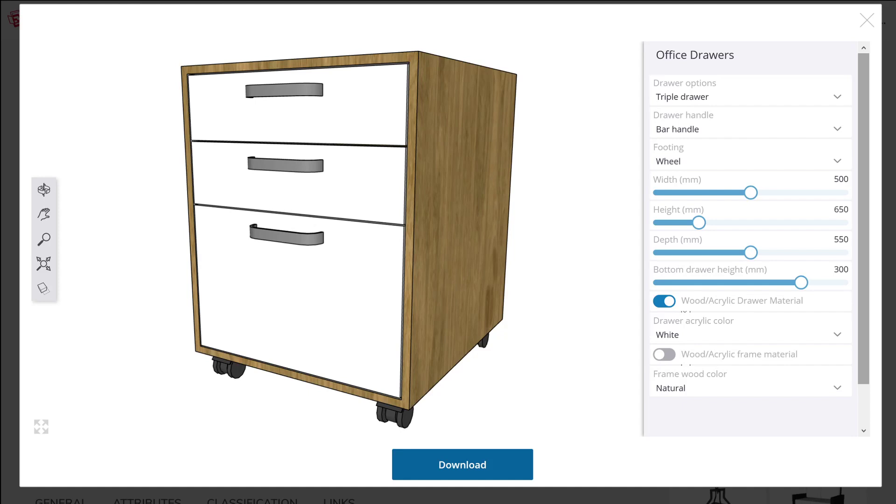
# Give the office drawers a Cupped handle and bring up the door's handle type options
pyautogui.click(784, 129)
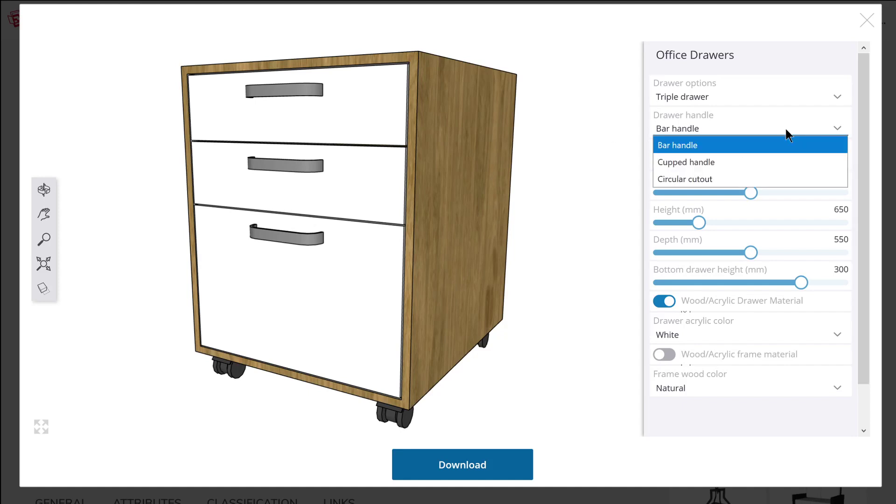
pyautogui.click(784, 161)
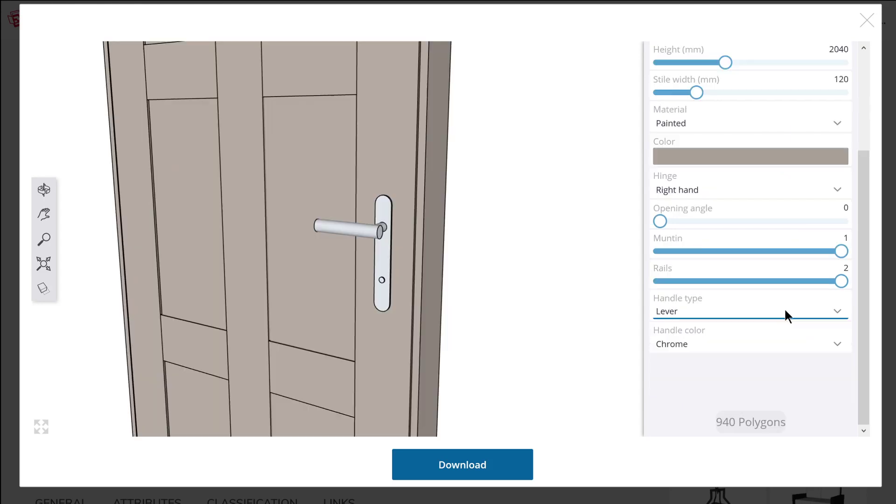
pyautogui.click(785, 310)
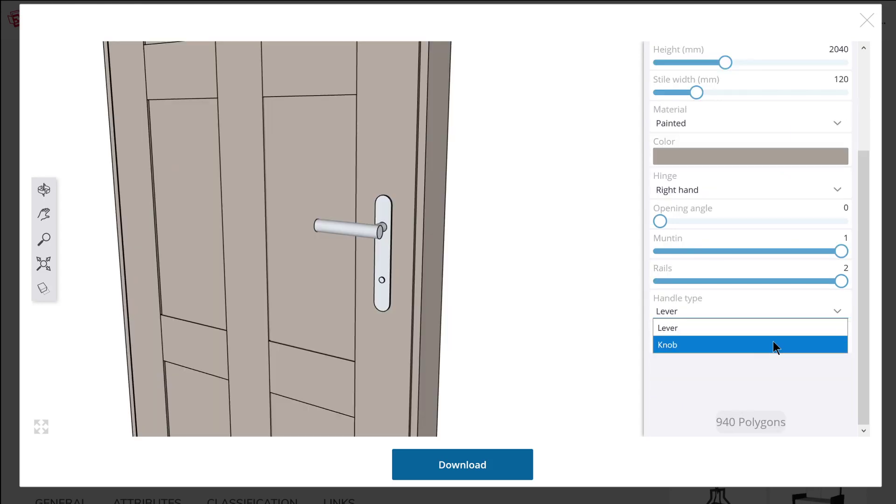
# Replace the door's lever handle with a Knob, then close the drawers' Wheel footing options
pyautogui.click(772, 344)
pyautogui.moveTo(559, 335); pyautogui.dragTo(435, 322)
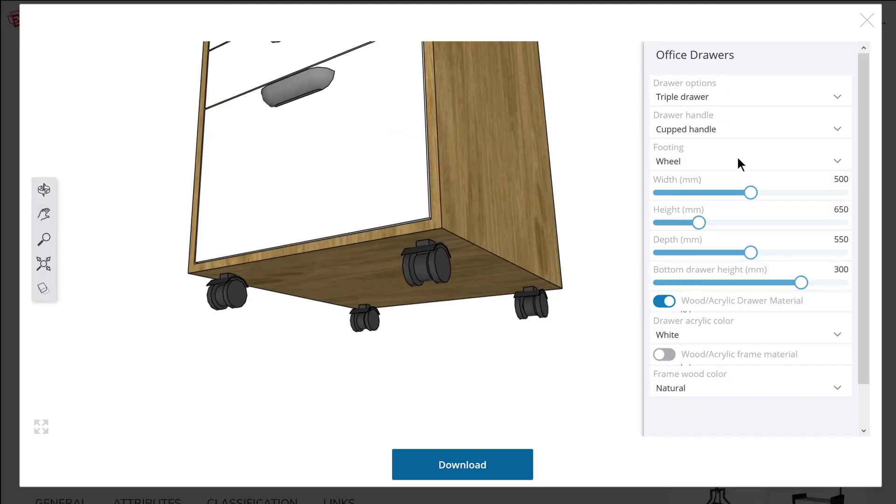
pyautogui.click(735, 194)
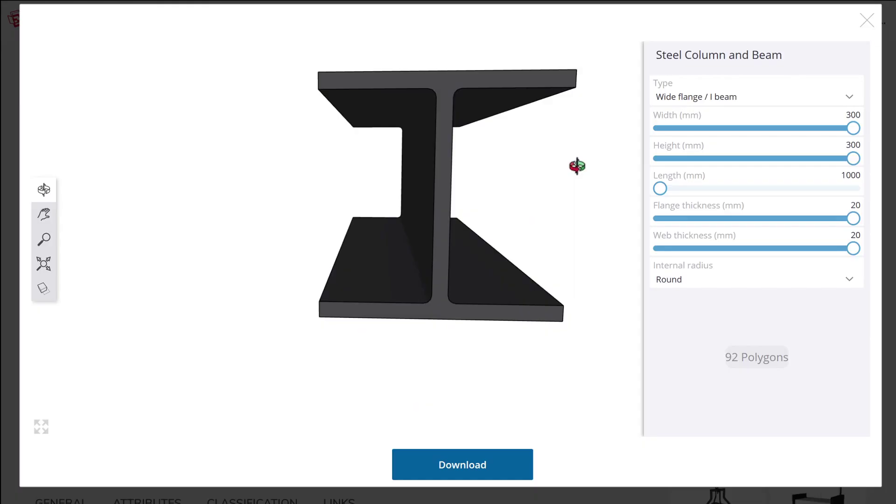
# Set the I-beam to 252 mm height, 2275 mm length, 7.8 mm flanges, 18.3 mm web, and 500 mm width
pyautogui.moveTo(578, 166); pyautogui.dragTo(473, 194)
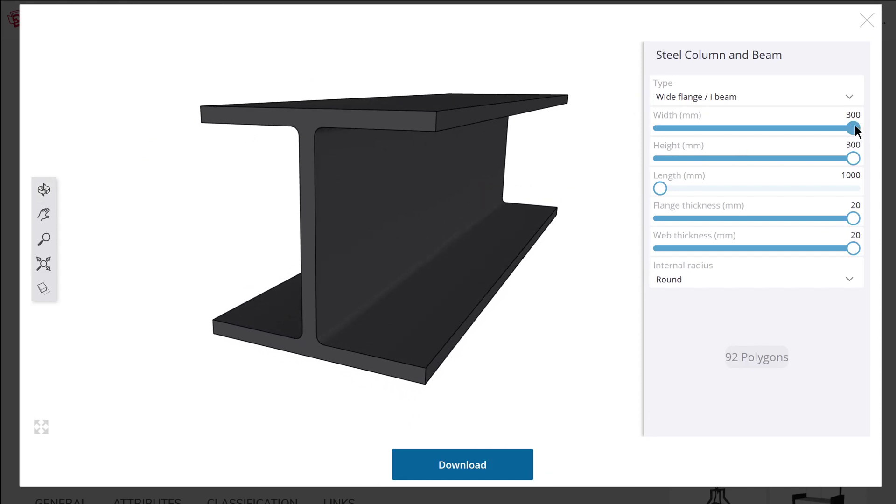
pyautogui.moveTo(855, 126); pyautogui.dragTo(803, 128)
pyautogui.moveTo(830, 161); pyautogui.dragTo(811, 158)
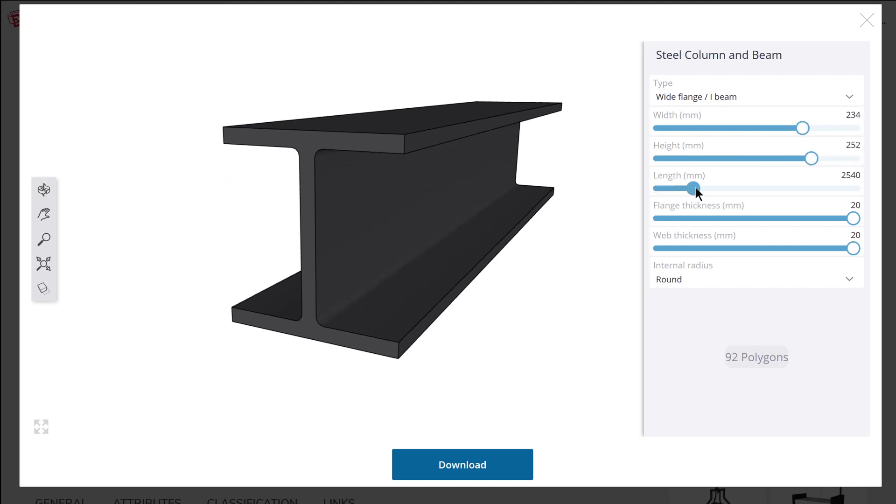
pyautogui.moveTo(695, 189); pyautogui.dragTo(747, 188)
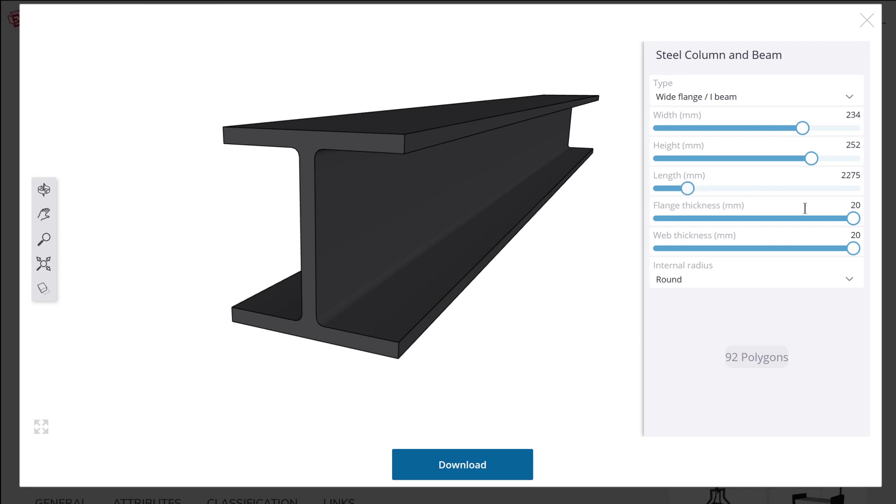
pyautogui.moveTo(724, 216); pyautogui.dragTo(753, 218)
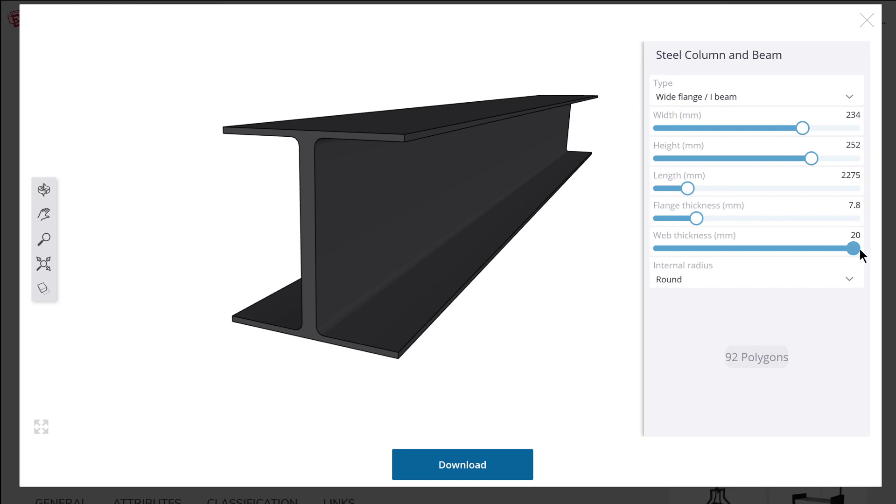
pyautogui.moveTo(766, 248); pyautogui.dragTo(803, 248)
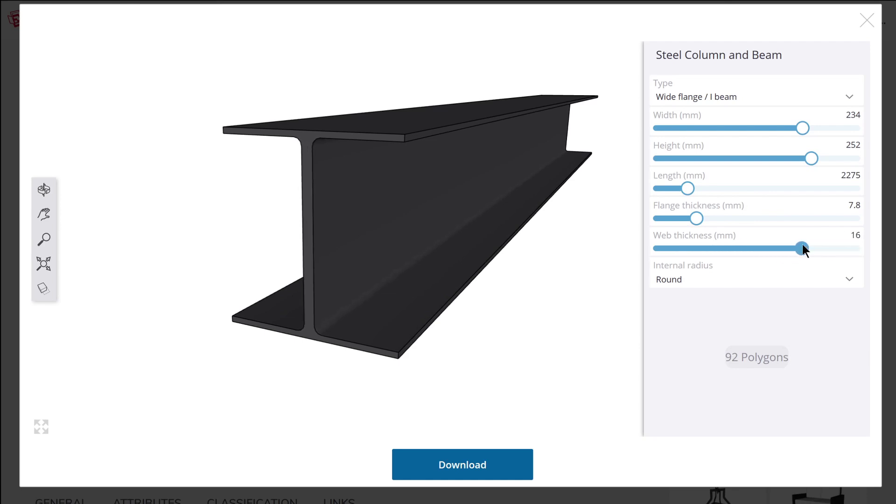
pyautogui.moveTo(803, 248); pyautogui.dragTo(831, 248)
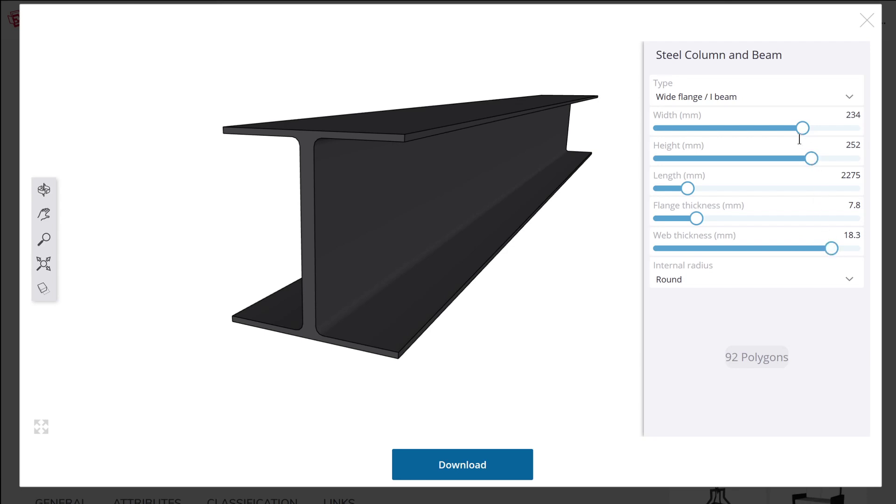
pyautogui.moveTo(781, 129)
pyautogui.mouseDown()
pyautogui.moveTo(740, 127)
pyautogui.moveTo(773, 128)
pyautogui.mouseUp()
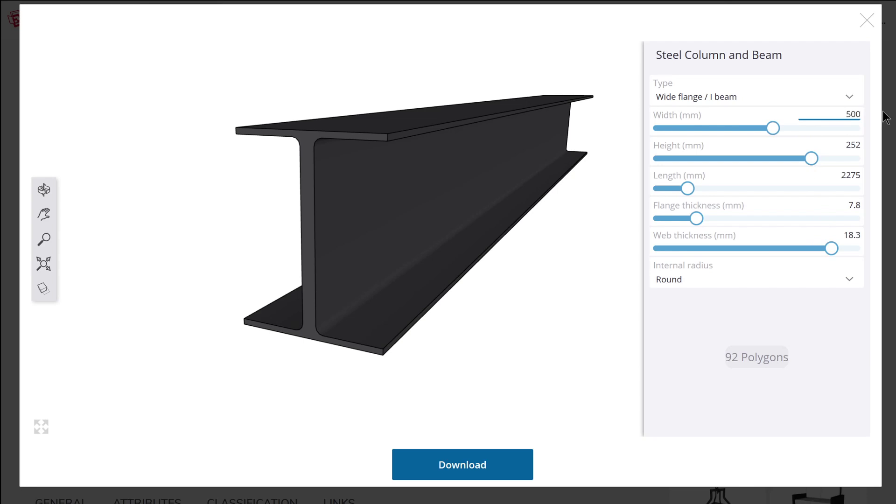
pyautogui.press('Return')
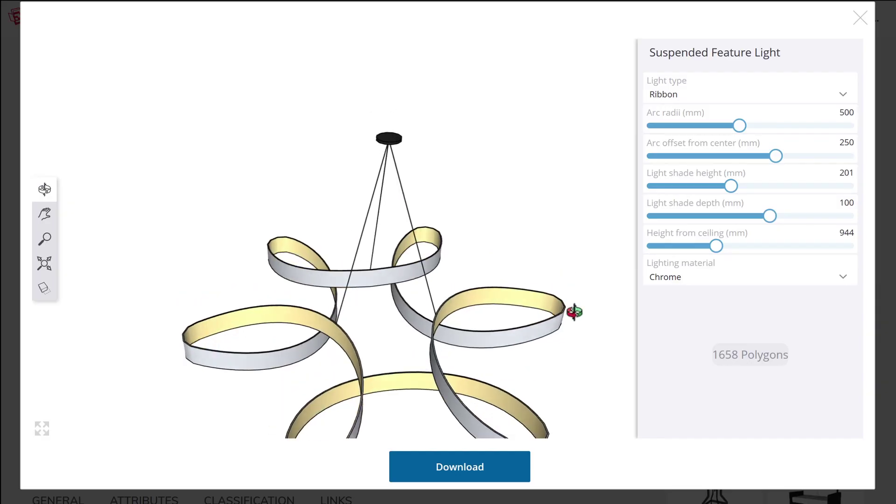
# Reshape the light's ribbon shades, hang it 1023 mm from the ceiling, then lengthen the ceiling panels
pyautogui.moveTo(574, 309); pyautogui.dragTo(510, 396)
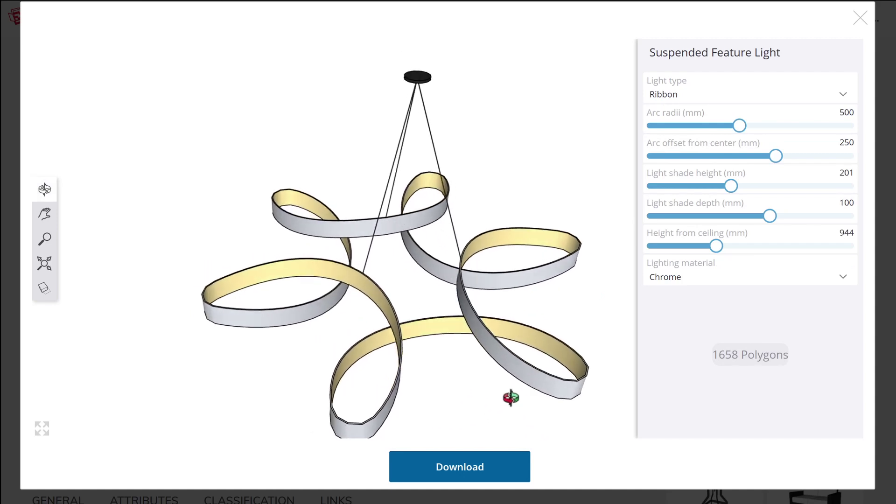
pyautogui.moveTo(739, 125); pyautogui.dragTo(764, 145)
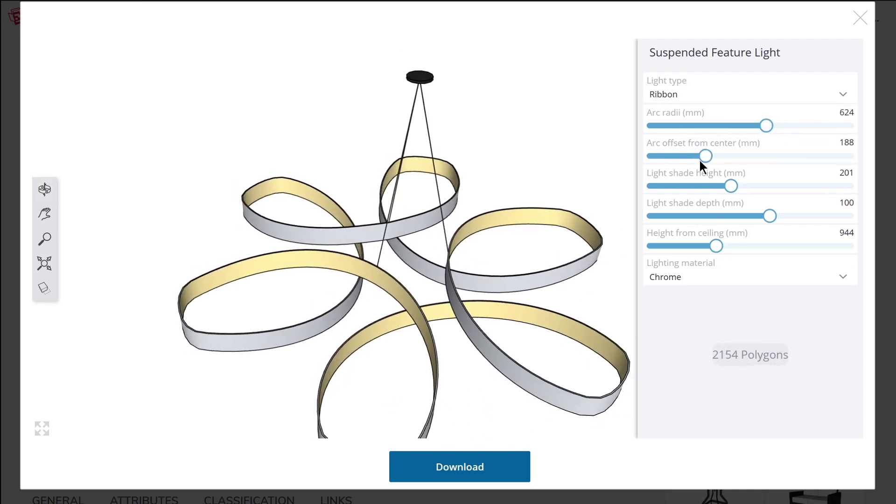
pyautogui.moveTo(737, 186); pyautogui.dragTo(784, 185)
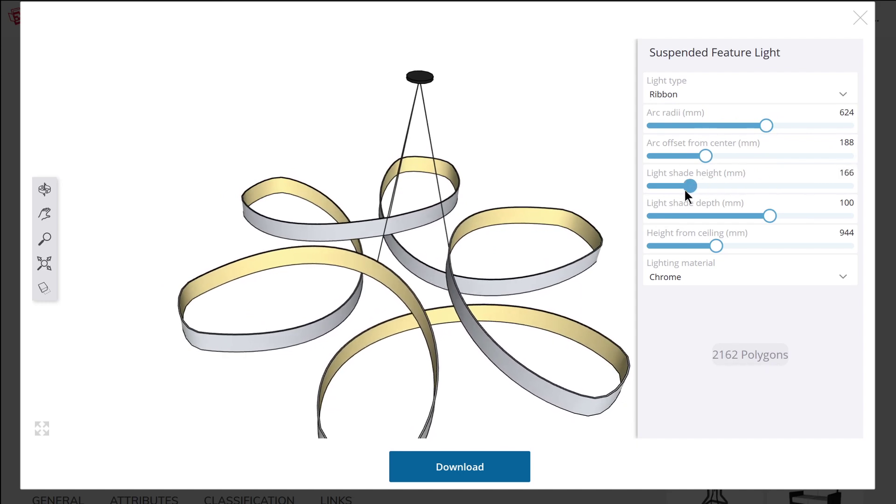
pyautogui.moveTo(687, 193); pyautogui.dragTo(661, 193)
pyautogui.moveTo(781, 216); pyautogui.dragTo(811, 222)
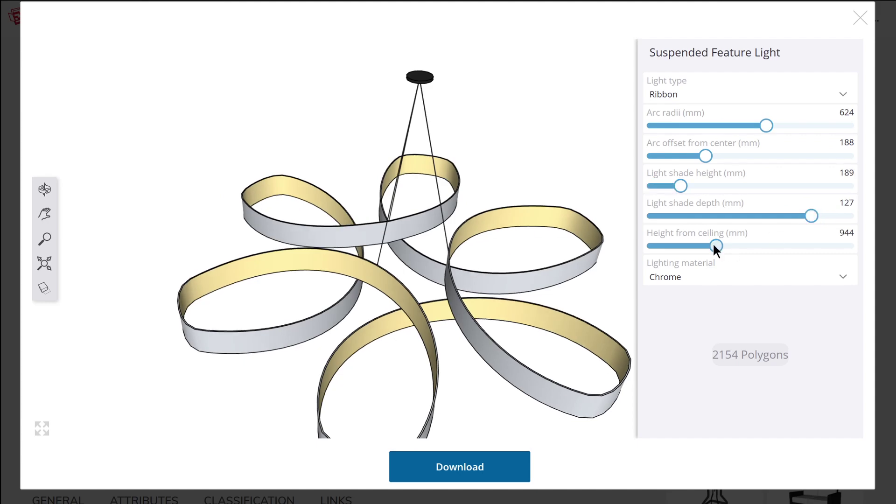
pyautogui.moveTo(716, 245)
pyautogui.mouseDown()
pyautogui.moveTo(765, 245)
pyautogui.moveTo(723, 244)
pyautogui.mouseUp()
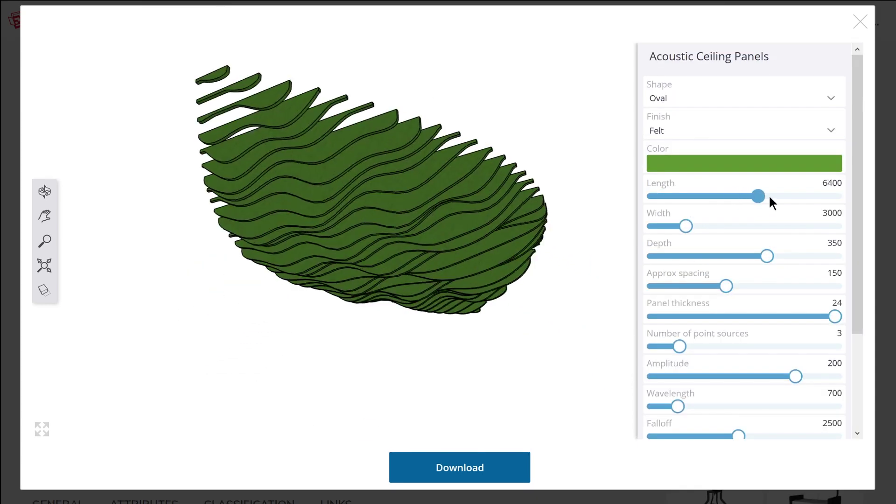
pyautogui.moveTo(770, 196); pyautogui.dragTo(782, 196)
pyautogui.moveTo(495, 294); pyautogui.dragTo(276, 204)
# Resize the ceiling panels to length 3400, width 4250, depth 470, spacing 270, amplitude 250, 8 point sources
pyautogui.moveTo(782, 196); pyautogui.dragTo(813, 196)
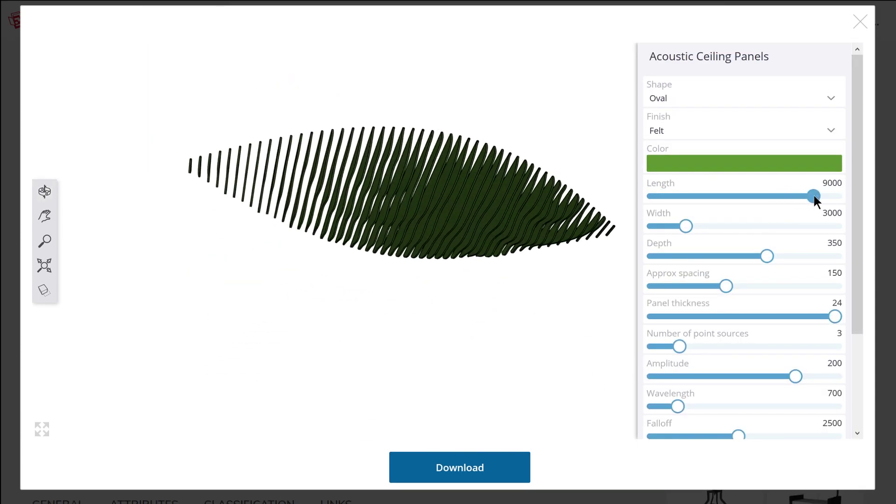
pyautogui.moveTo(686, 225); pyautogui.dragTo(712, 226)
pyautogui.moveTo(813, 196); pyautogui.dragTo(694, 196)
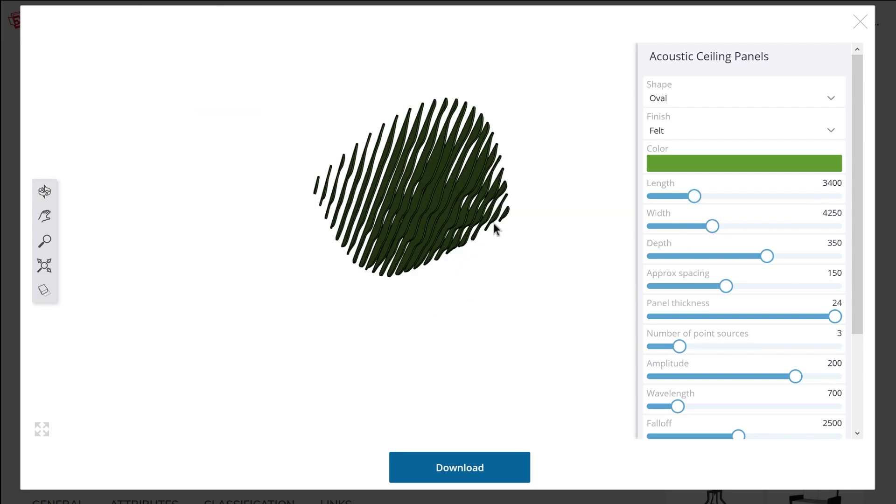
pyautogui.moveTo(766, 256); pyautogui.dragTo(821, 256)
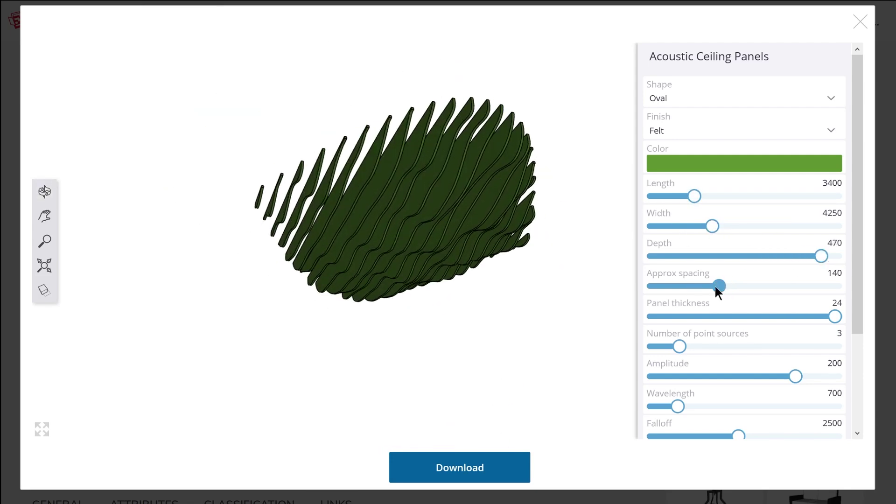
pyautogui.moveTo(719, 286); pyautogui.dragTo(813, 285)
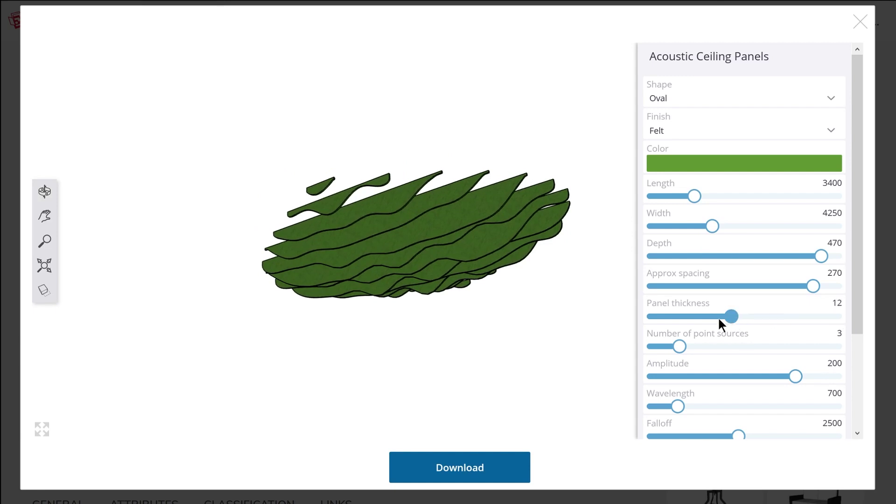
pyautogui.moveTo(692, 346)
pyautogui.mouseDown()
pyautogui.moveTo(796, 362)
pyautogui.moveTo(667, 347)
pyautogui.mouseUp()
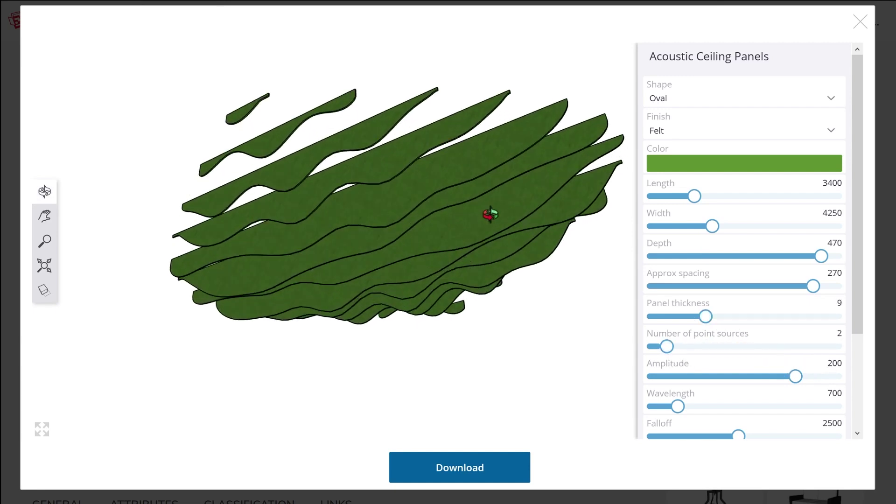
pyautogui.moveTo(797, 376); pyautogui.dragTo(835, 376)
pyautogui.moveTo(666, 347); pyautogui.dragTo(744, 346)
# Bring up the curved Park Bench (radius 870, rotation 90) and orbit it to a new angle
pyautogui.moveTo(537, 178); pyautogui.dragTo(502, 342)
pyautogui.scroll(-3, 747, 280)
pyautogui.moveTo(678, 287); pyautogui.dragTo(823, 288)
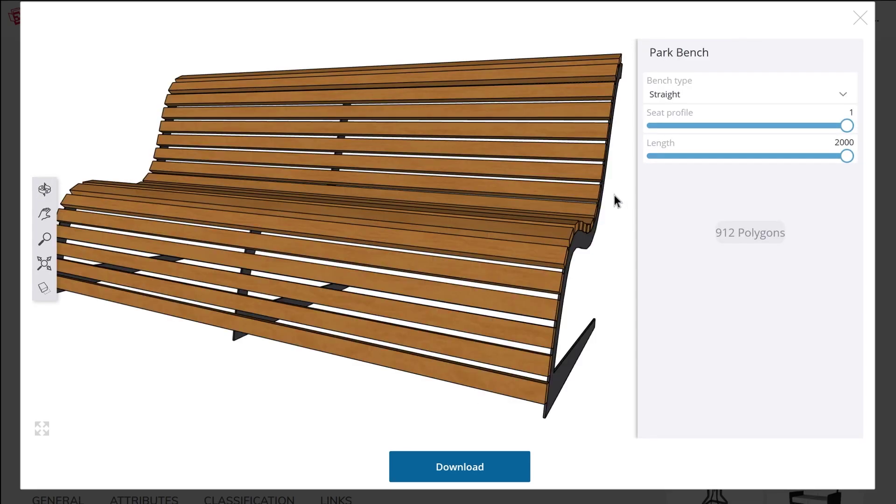
pyautogui.moveTo(614, 199); pyautogui.dragTo(545, 186)
# Make the bench Curved with seat profile 0.3 and seats facing outside
pyautogui.click(746, 93)
pyautogui.click(764, 132)
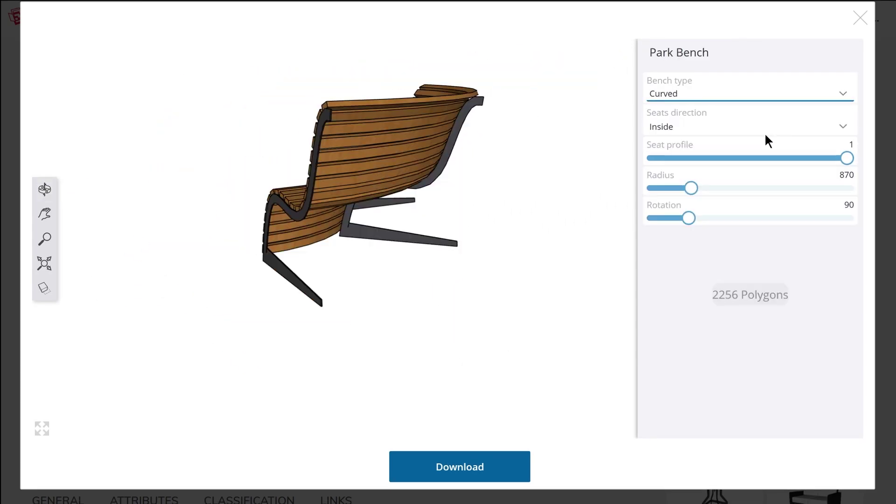
pyautogui.moveTo(847, 159)
pyautogui.mouseDown()
pyautogui.moveTo(701, 156)
pyautogui.moveTo(853, 156)
pyautogui.mouseUp()
pyautogui.click(763, 126)
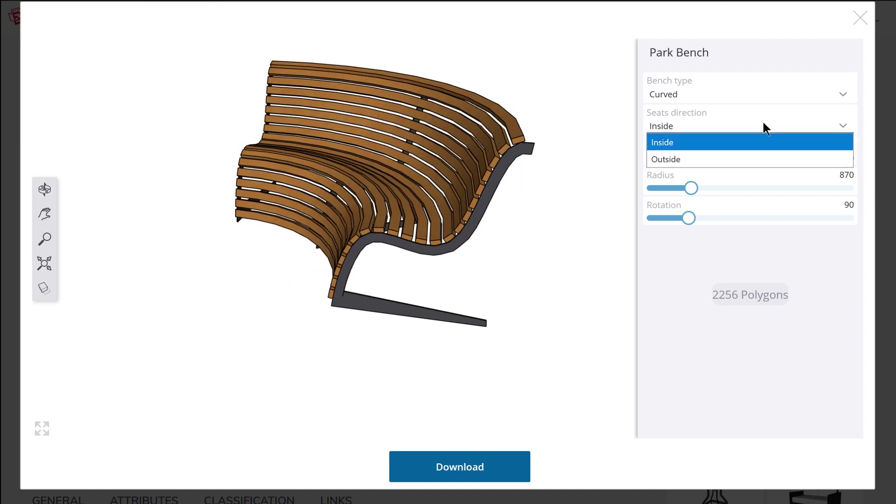
pyautogui.click(700, 158)
# Turn the seats back to face inside, rotate the bench to 285, and orbit higher
pyautogui.click(674, 127)
pyautogui.click(676, 142)
pyautogui.moveTo(688, 218); pyautogui.dragTo(802, 218)
pyautogui.moveTo(454, 215); pyautogui.dragTo(560, 215)
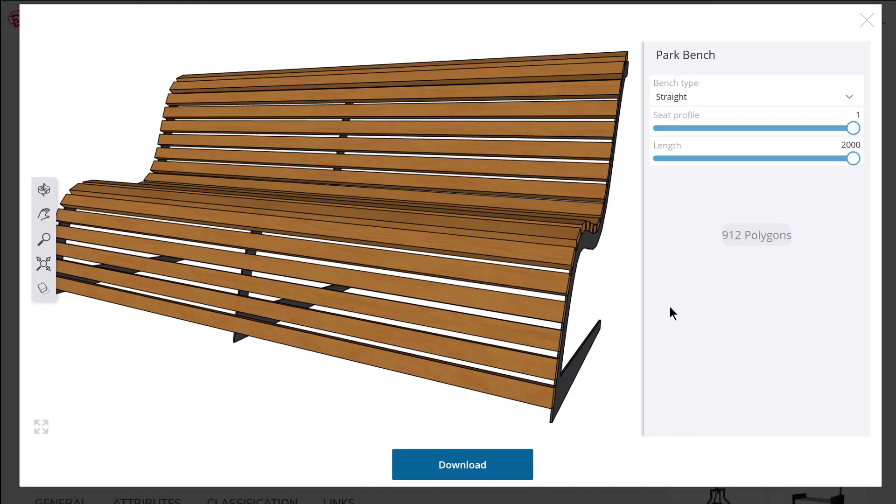
# Orbit the straight bench around its sides while lowering the seat profile to 0.2, then 0
pyautogui.moveTo(602, 267); pyautogui.dragTo(398, 303)
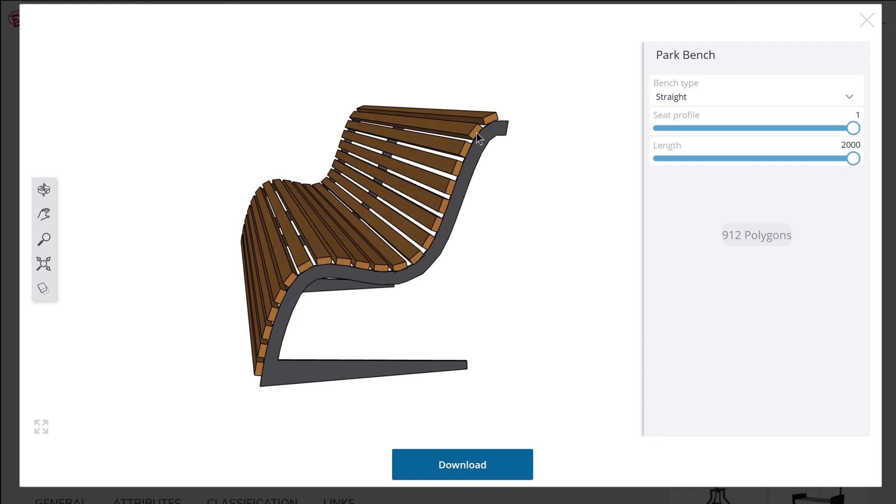
pyautogui.moveTo(422, 254); pyautogui.dragTo(383, 248)
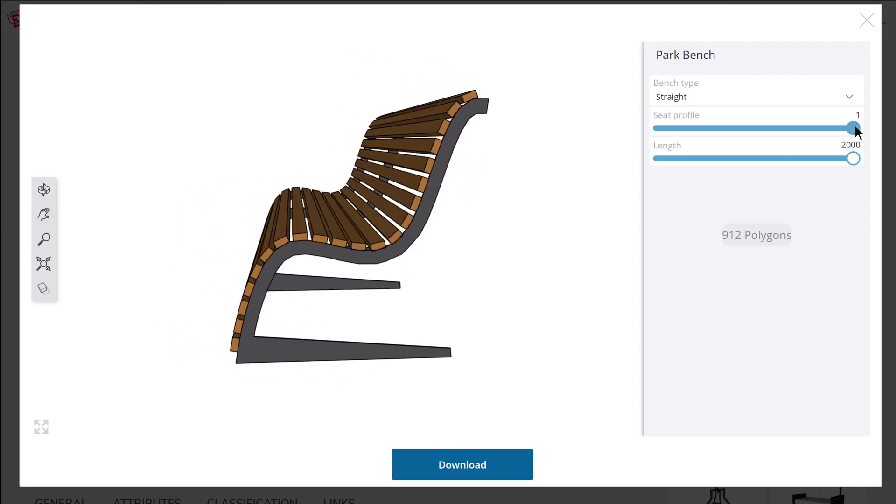
pyautogui.moveTo(844, 129); pyautogui.dragTo(642, 145)
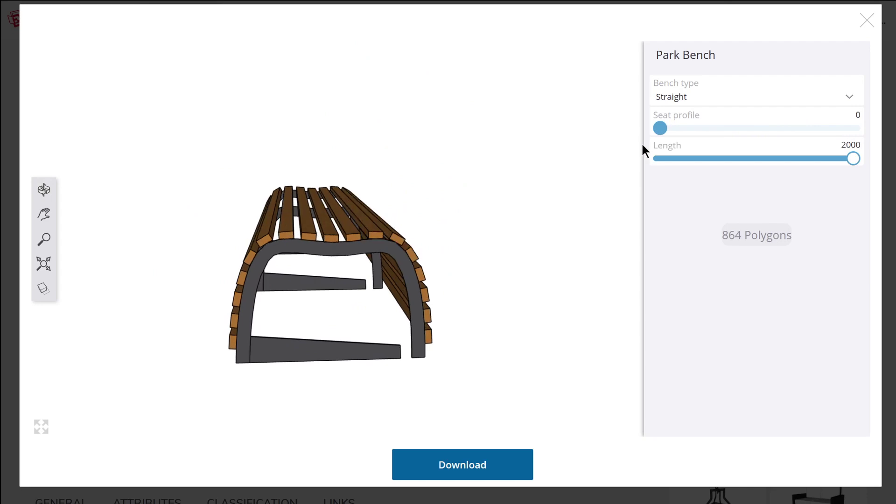
pyautogui.moveTo(523, 196); pyautogui.dragTo(614, 196)
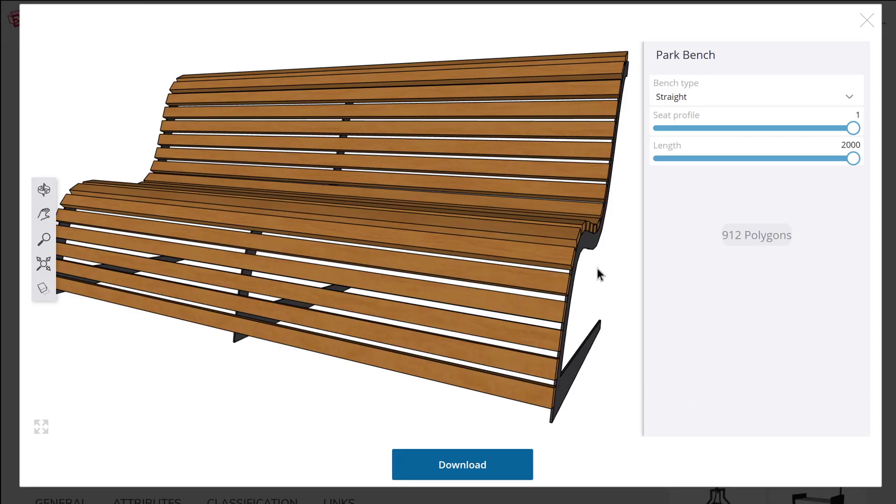
pyautogui.moveTo(597, 268); pyautogui.dragTo(421, 281)
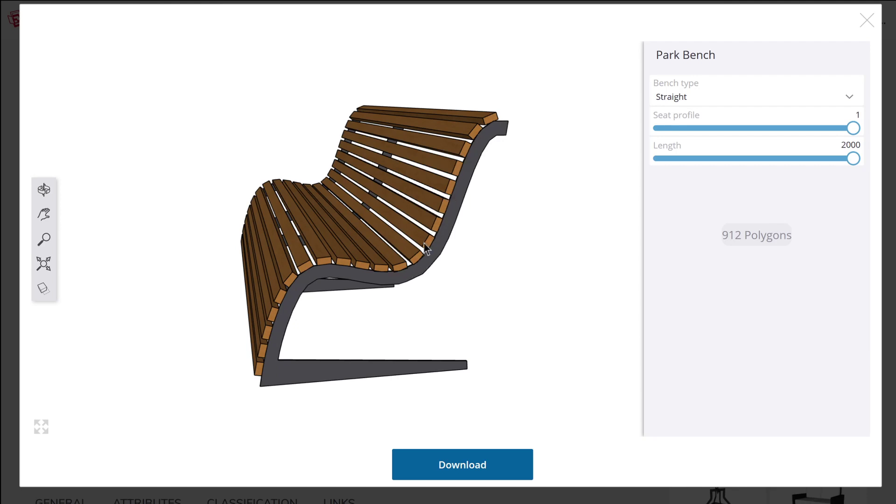
pyautogui.moveTo(424, 248); pyautogui.dragTo(384, 247)
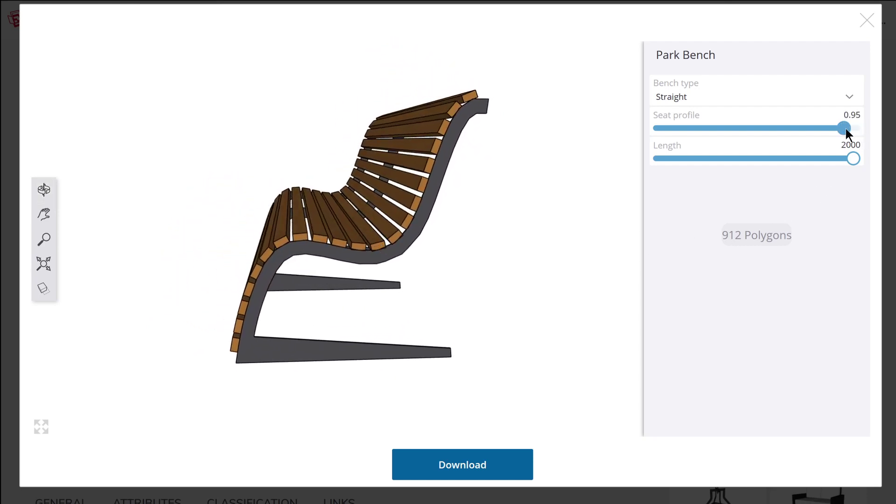
pyautogui.moveTo(845, 128); pyautogui.dragTo(651, 143)
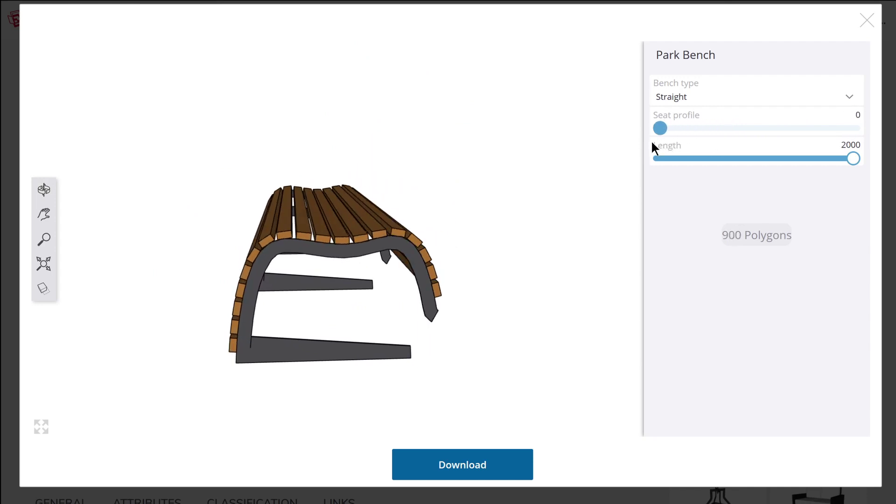
pyautogui.moveTo(513, 207); pyautogui.dragTo(613, 196)
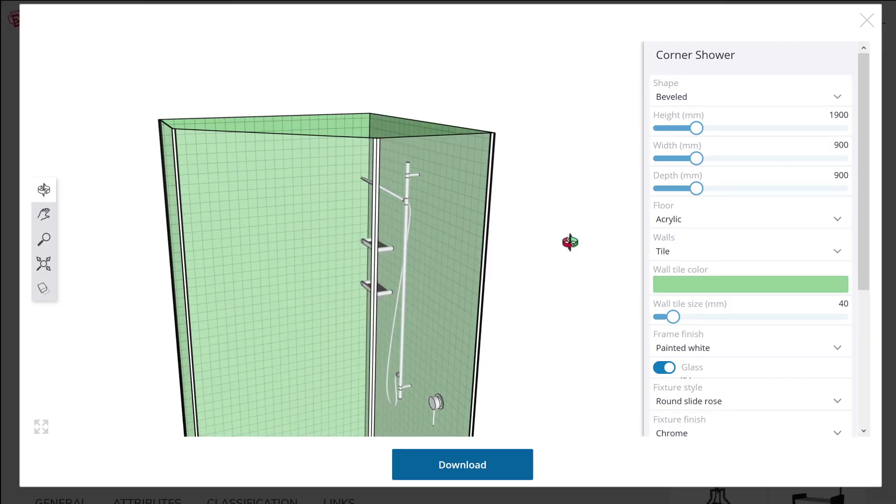
# Orbit the shower and bring its height from 1900 down to exactly 1700 mm
pyautogui.moveTo(570, 242); pyautogui.dragTo(515, 246)
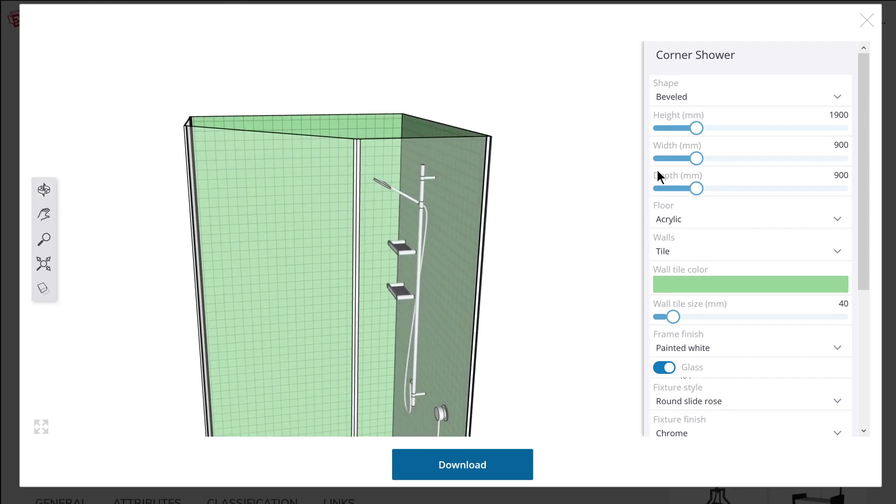
pyautogui.moveTo(699, 128); pyautogui.dragTo(672, 134)
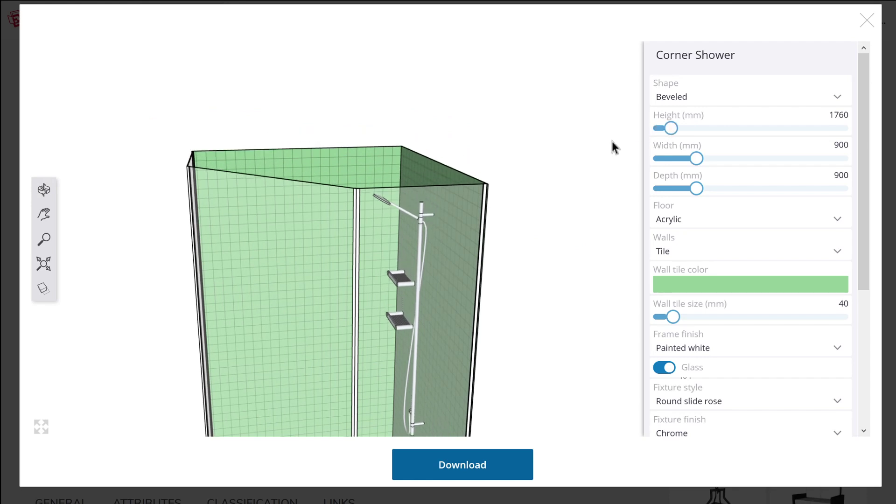
pyautogui.moveTo(611, 141); pyautogui.dragTo(625, 137)
pyautogui.press('Left')
pyautogui.press('Left')
pyautogui.press('Left')
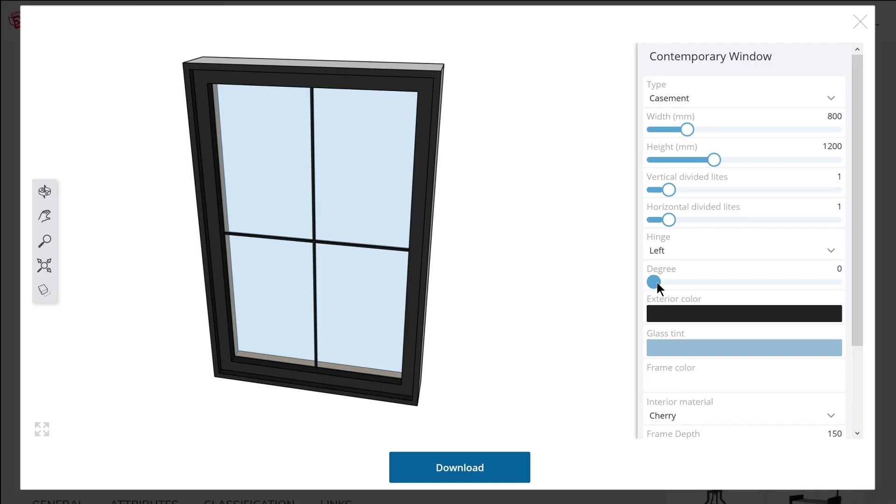
# Tilt the window sash: casement 48°, awning 13° then 31°, hopper 32°; then swing the door to 36°
pyautogui.moveTo(655, 281); pyautogui.dragTo(750, 281)
pyautogui.moveTo(614, 251); pyautogui.dragTo(429, 225)
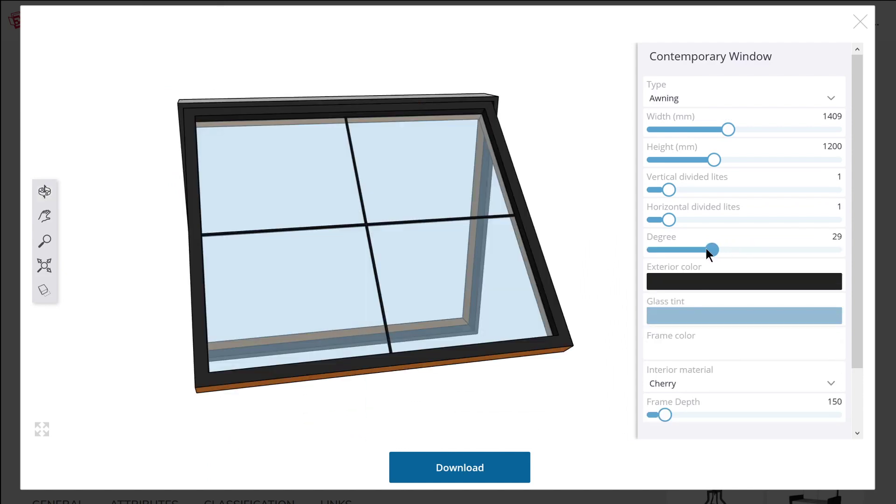
pyautogui.moveTo(708, 251)
pyautogui.mouseDown()
pyautogui.moveTo(673, 250)
pyautogui.moveTo(716, 250)
pyautogui.mouseUp()
pyautogui.moveTo(581, 282); pyautogui.dragTo(663, 219)
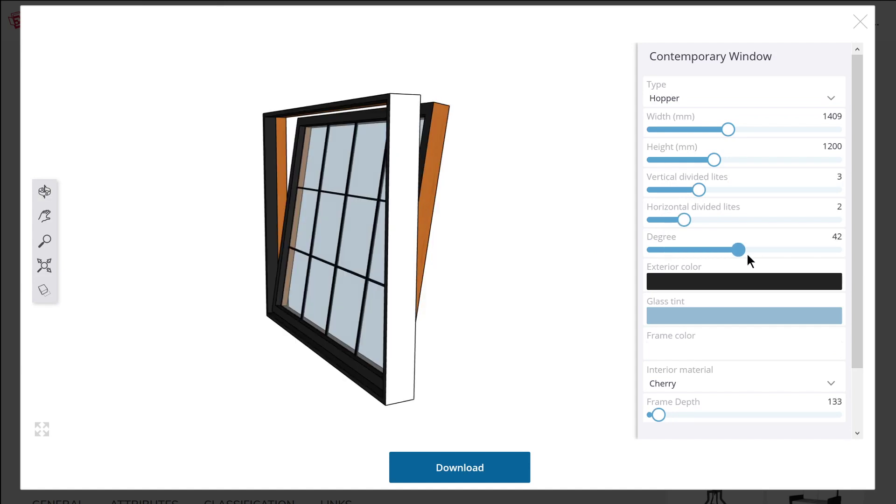
pyautogui.moveTo(746, 252); pyautogui.dragTo(718, 264)
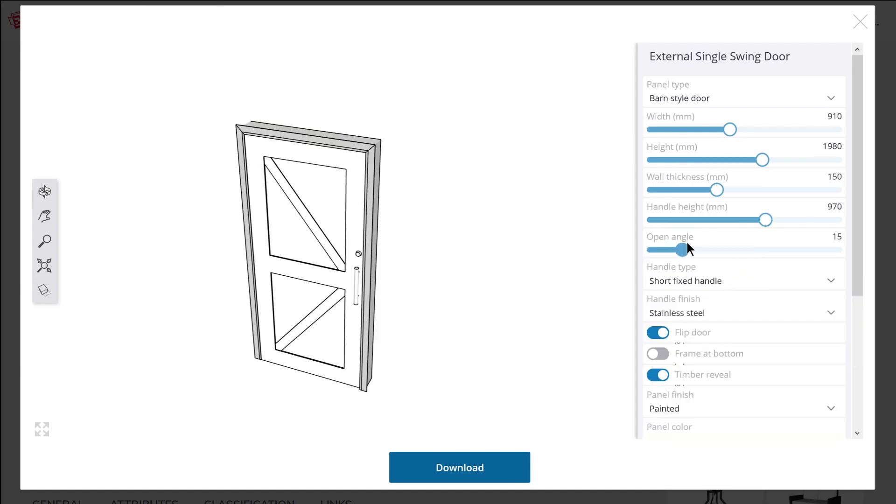
pyautogui.moveTo(689, 247); pyautogui.dragTo(720, 248)
pyautogui.moveTo(513, 243); pyautogui.dragTo(392, 260)
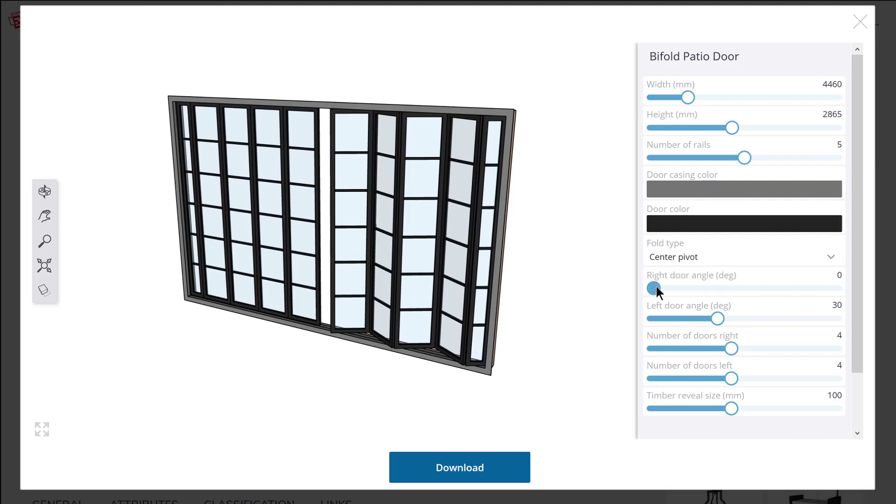
# Fold the bifold door's right panels to 60, orbit to inspect, then close the umbrella to 40°
pyautogui.moveTo(653, 285); pyautogui.dragTo(771, 286)
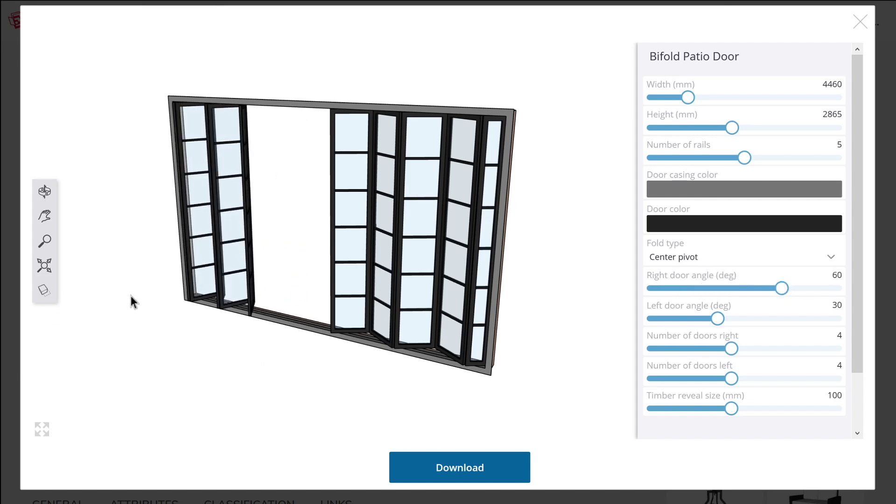
pyautogui.scroll(5, 140, 301)
pyautogui.scroll(-5, 264, 330)
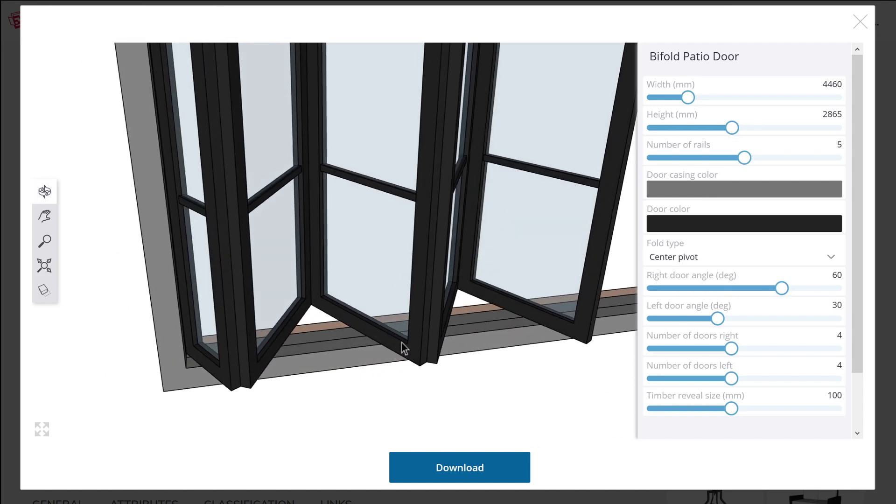
pyautogui.moveTo(400, 350); pyautogui.dragTo(487, 345)
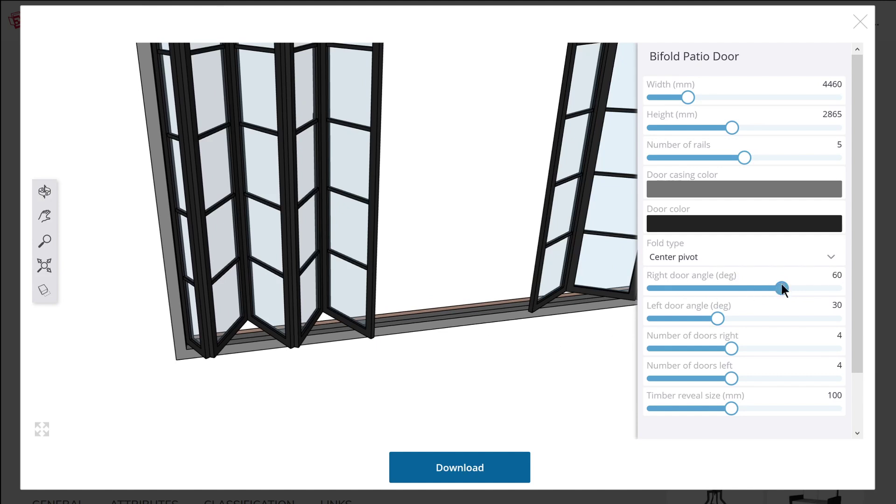
pyautogui.moveTo(780, 288); pyautogui.dragTo(848, 314)
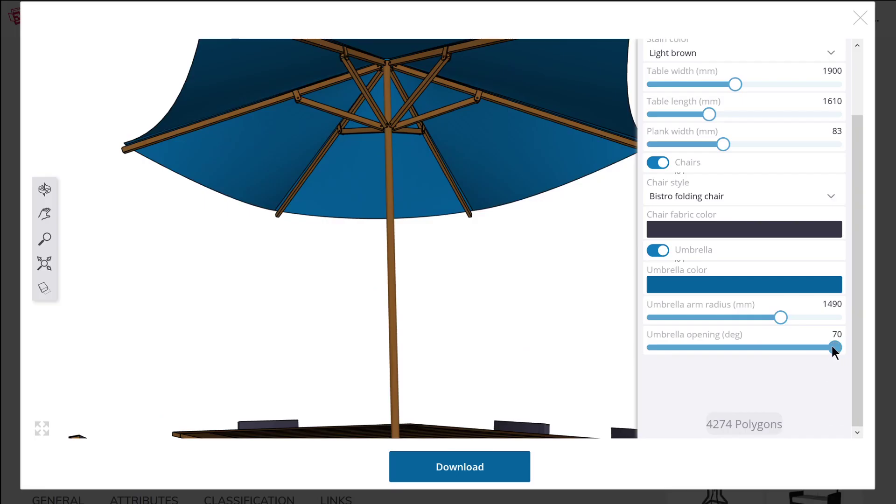
pyautogui.moveTo(831, 345)
pyautogui.mouseDown()
pyautogui.moveTo(741, 343)
pyautogui.moveTo(838, 349)
pyautogui.mouseUp()
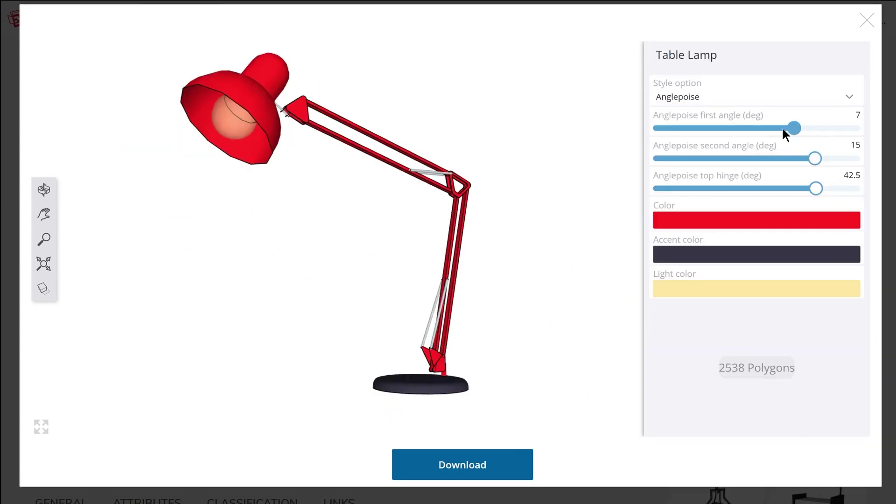
# Set the lamp's arm angles to -9.5° and -29° and top hinge to -1°, then orbit it
pyautogui.moveTo(782, 127); pyautogui.dragTo(844, 128)
pyautogui.moveTo(812, 160); pyautogui.dragTo(754, 158)
pyautogui.moveTo(846, 126); pyautogui.dragTo(794, 127)
pyautogui.moveTo(754, 159); pyautogui.dragTo(708, 157)
pyautogui.moveTo(793, 127); pyautogui.dragTo(751, 128)
pyautogui.moveTo(816, 188); pyautogui.dragTo(722, 191)
pyautogui.moveTo(466, 318); pyautogui.dragTo(336, 325)
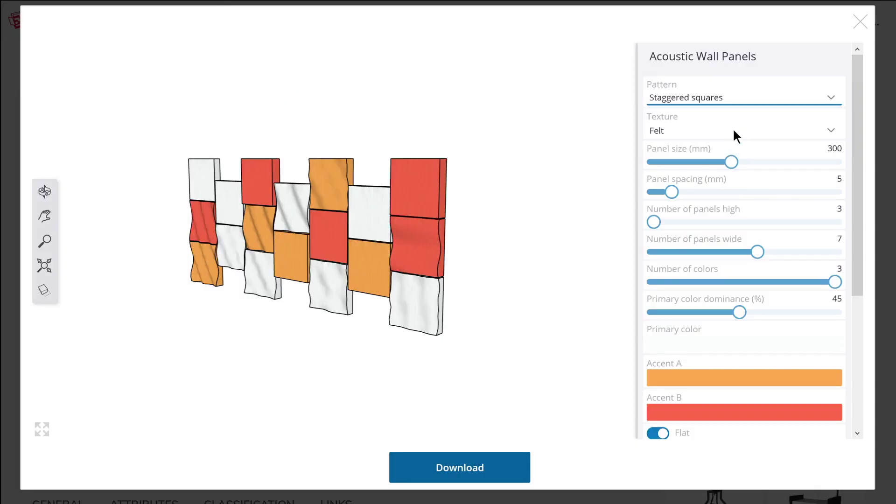
# Give the wall panels Canvas texture, size 370, spacing 39, and more rows and columns
pyautogui.click(732, 130)
pyautogui.click(723, 146)
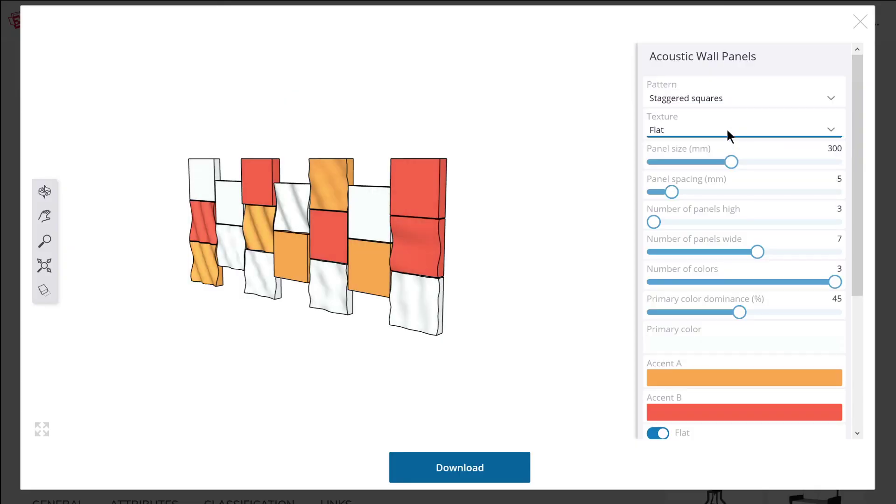
pyautogui.click(727, 131)
pyautogui.moveTo(734, 162); pyautogui.dragTo(764, 164)
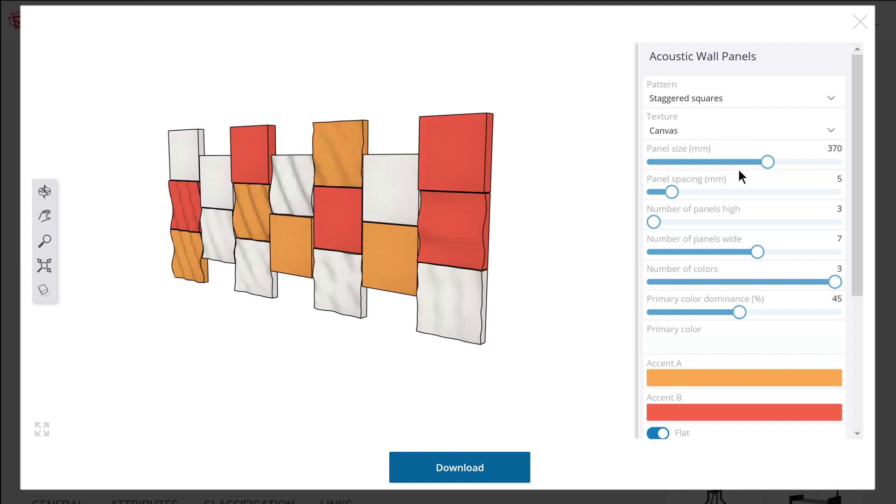
pyautogui.moveTo(676, 191); pyautogui.dragTo(794, 186)
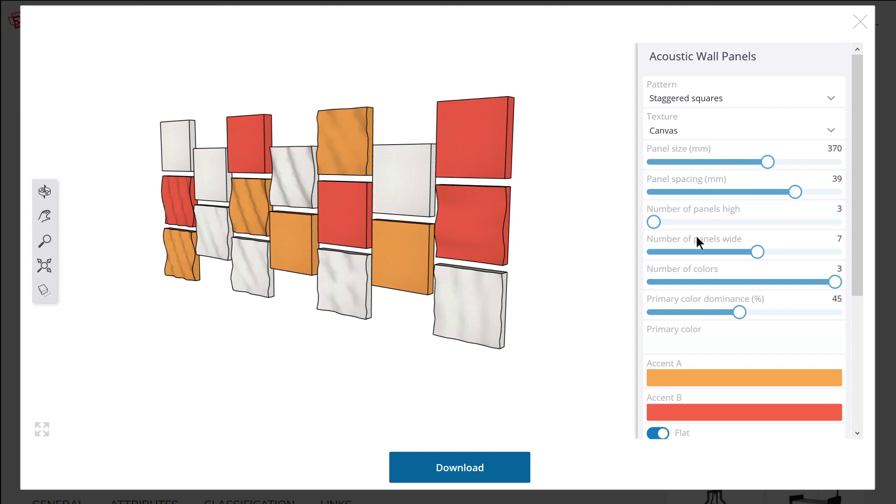
pyautogui.moveTo(655, 220); pyautogui.dragTo(783, 222)
pyautogui.moveTo(756, 252); pyautogui.dragTo(799, 247)
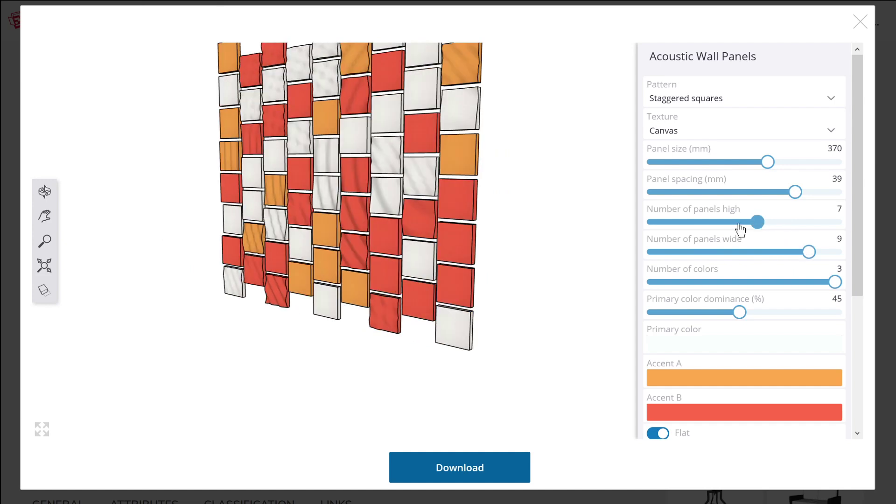
pyautogui.moveTo(718, 222); pyautogui.dragTo(718, 222)
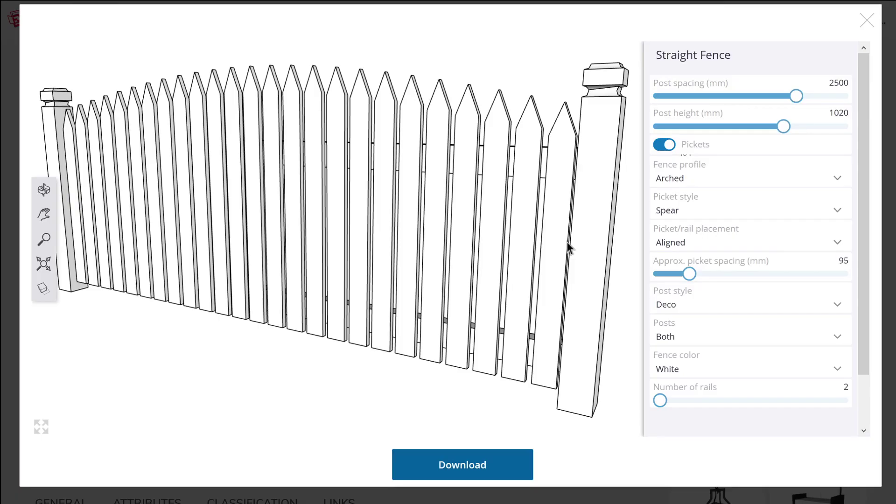
# Orbit the fence while changing post spacing down to 1200 mm, then back to about 1880 mm
pyautogui.moveTo(567, 243); pyautogui.dragTo(298, 252)
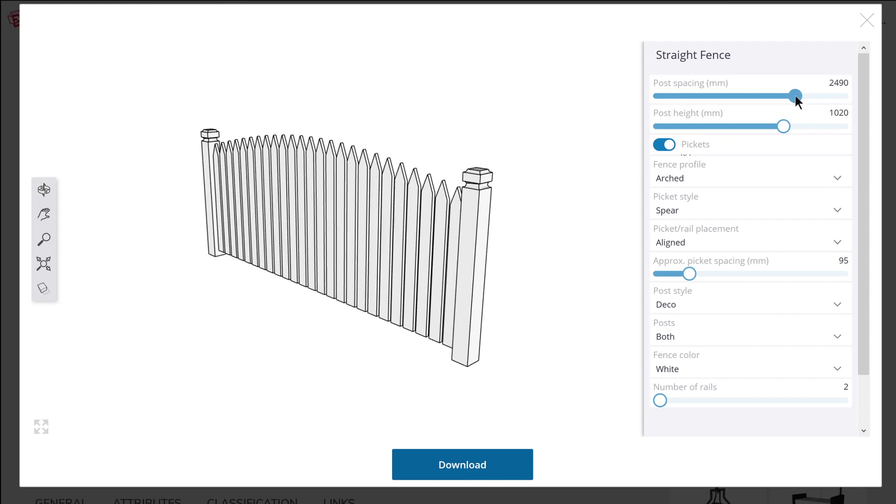
pyautogui.moveTo(795, 97); pyautogui.dragTo(731, 106)
pyautogui.moveTo(280, 210); pyautogui.dragTo(469, 196)
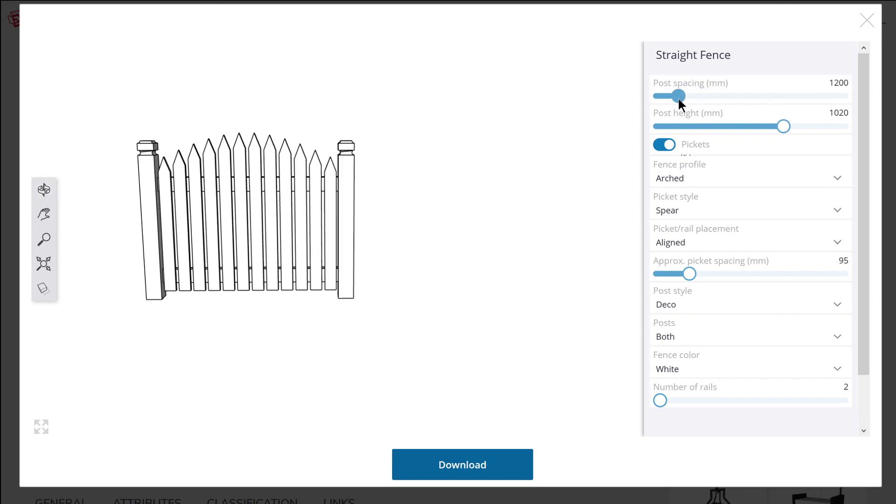
pyautogui.moveTo(677, 97); pyautogui.dragTo(703, 111)
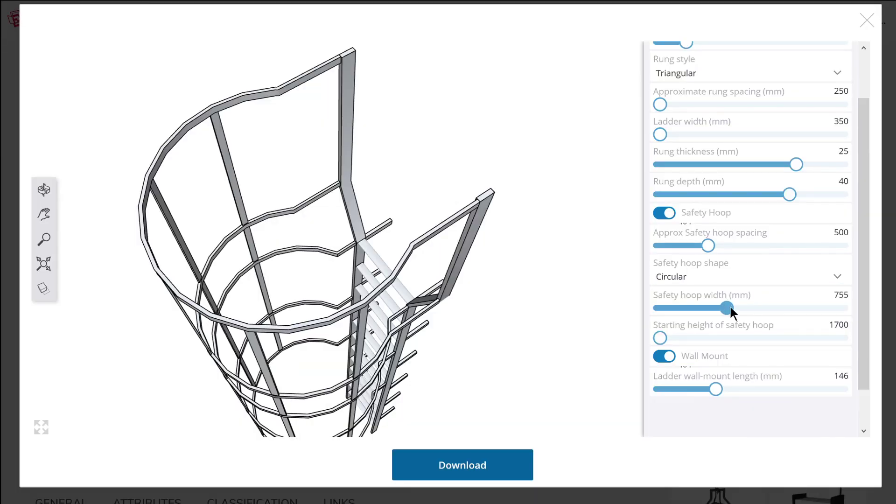
# Widen the ladder's safety hoop width in two drags until it reaches 850
pyautogui.moveTo(729, 304); pyautogui.dragTo(621, 304)
pyautogui.moveTo(677, 307); pyautogui.dragTo(880, 310)
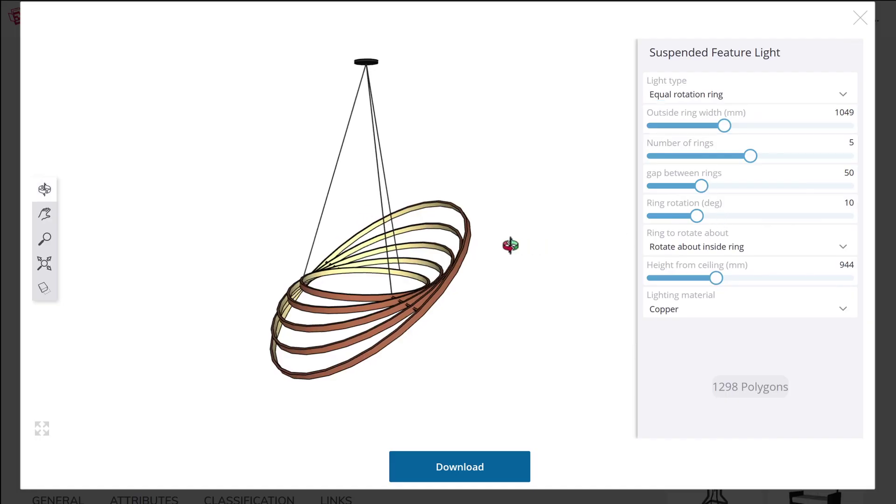
# Tilt the copper ring light's rings to a Ring rotation of 28°
pyautogui.moveTo(511, 245); pyautogui.dragTo(433, 185)
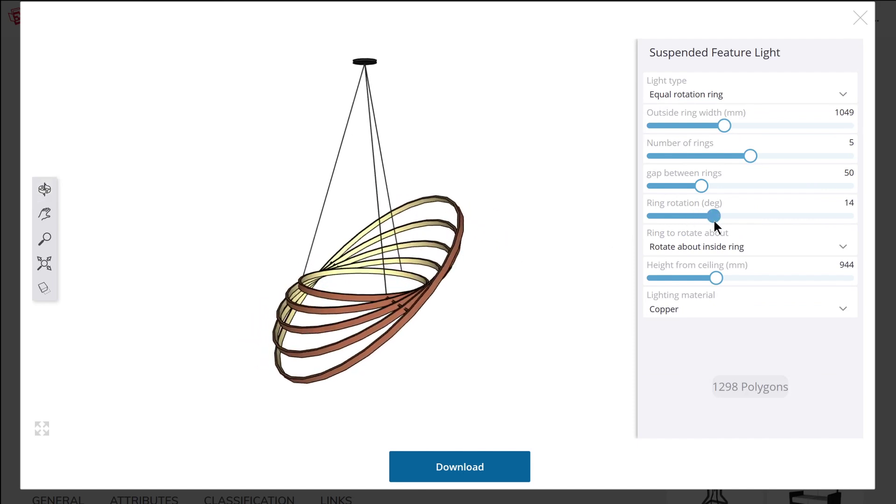
pyautogui.moveTo(754, 218)
pyautogui.mouseDown()
pyautogui.moveTo(819, 214)
pyautogui.moveTo(737, 217)
pyautogui.mouseUp()
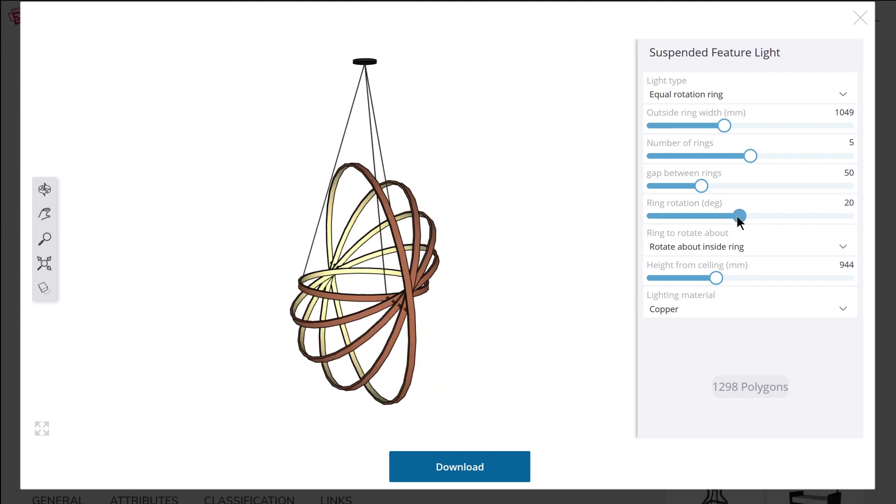
pyautogui.moveTo(665, 207); pyautogui.dragTo(734, 217)
# Set the rings to rotate about the outside ring
pyautogui.moveTo(471, 228); pyautogui.dragTo(540, 200)
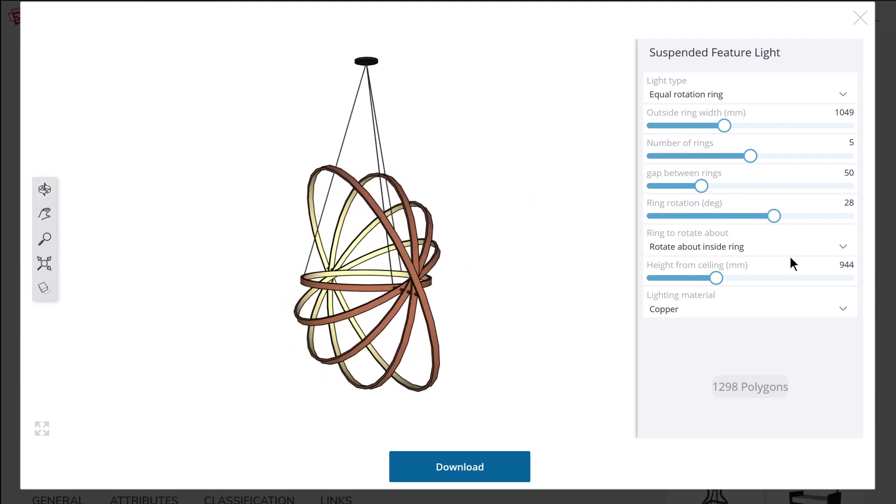
pyautogui.click(776, 241)
pyautogui.click(777, 282)
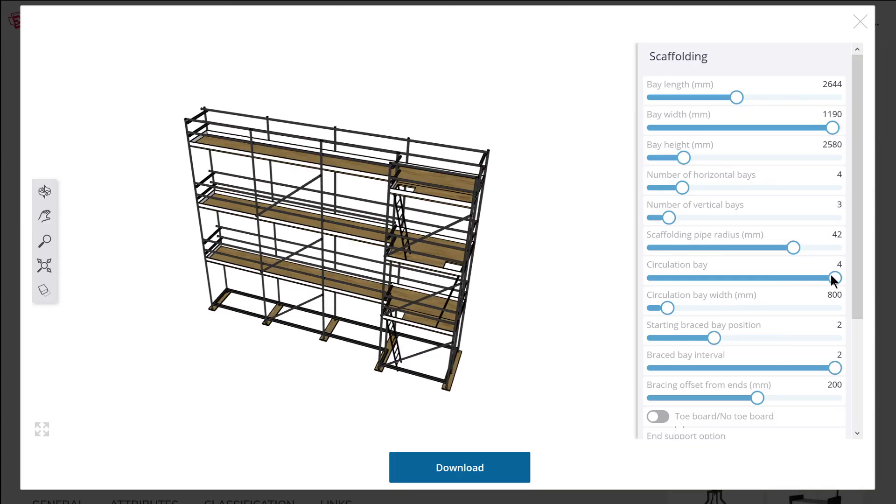
# Try the circulation bay at positions 2 through 4, leaving it at 4
pyautogui.moveTo(755, 274); pyautogui.dragTo(731, 280)
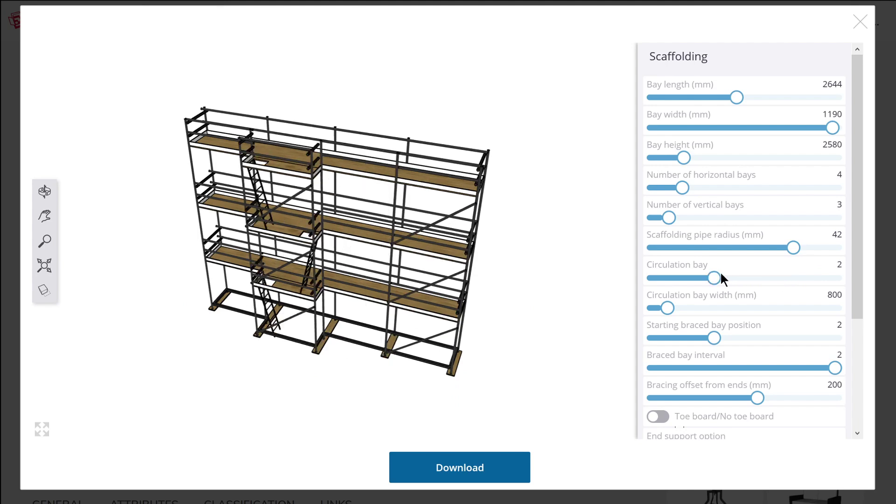
pyautogui.moveTo(655, 276); pyautogui.dragTo(726, 282)
pyautogui.moveTo(786, 284); pyautogui.dragTo(858, 278)
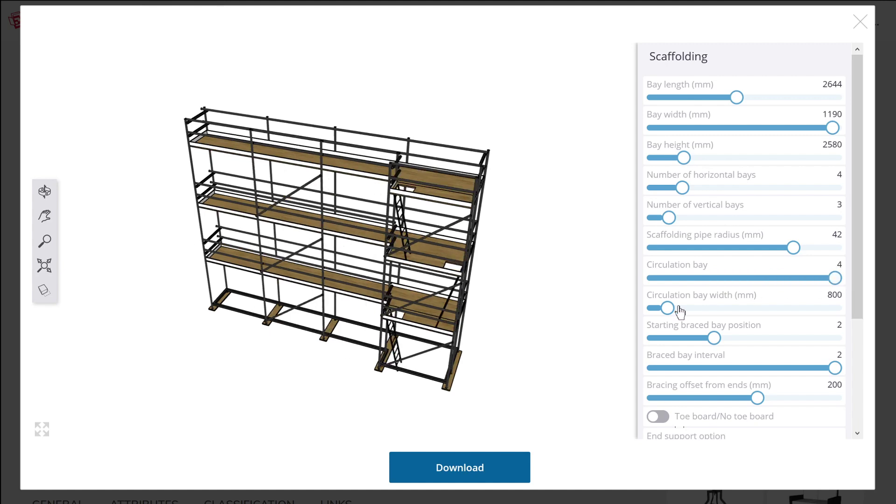
# Widen the circulation bay from 800 mm to 1613 mm and view the scaffold from the front
pyautogui.moveTo(704, 304); pyautogui.dragTo(781, 307)
pyautogui.moveTo(536, 264); pyautogui.dragTo(419, 269)
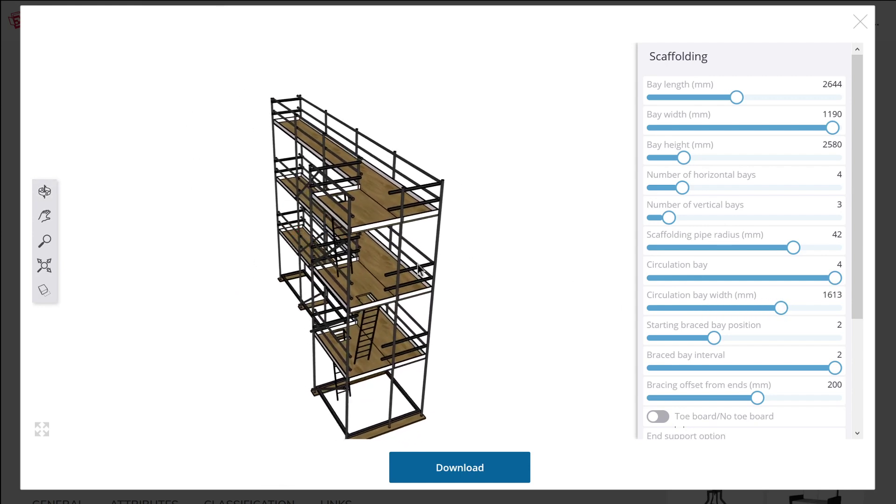
pyautogui.moveTo(535, 310); pyautogui.dragTo(516, 238)
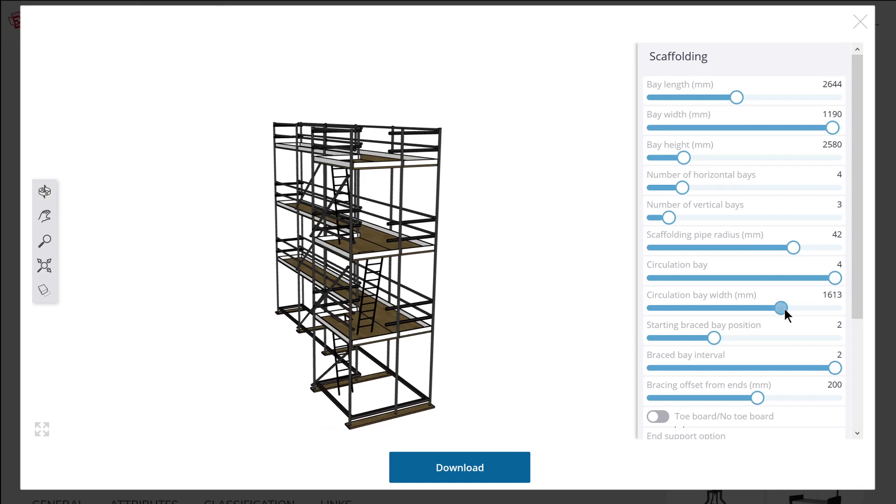